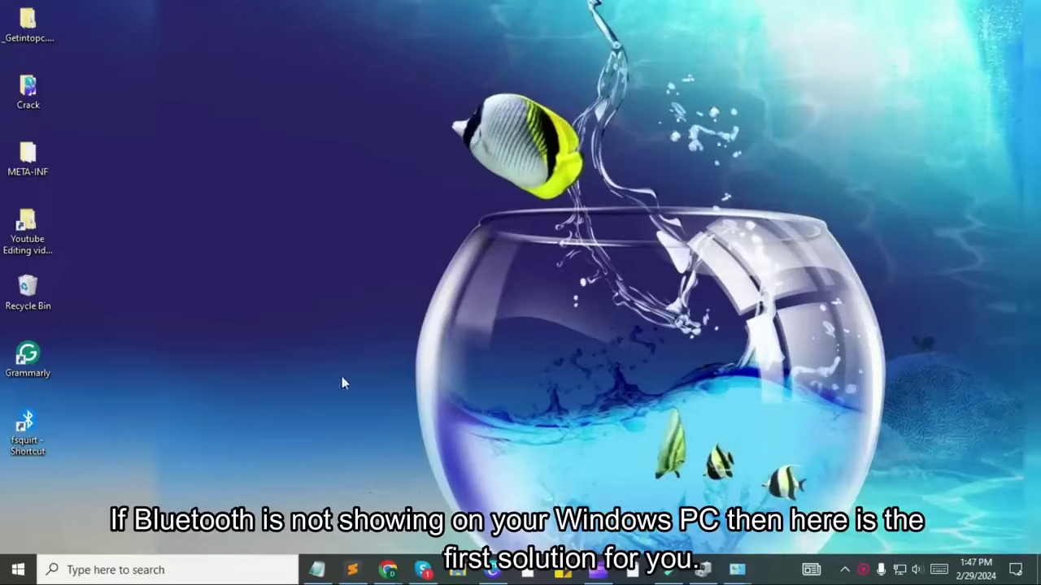
# Search Windows for 'trouble' and open the Troubleshoot settings page
pyautogui.click(83, 572)
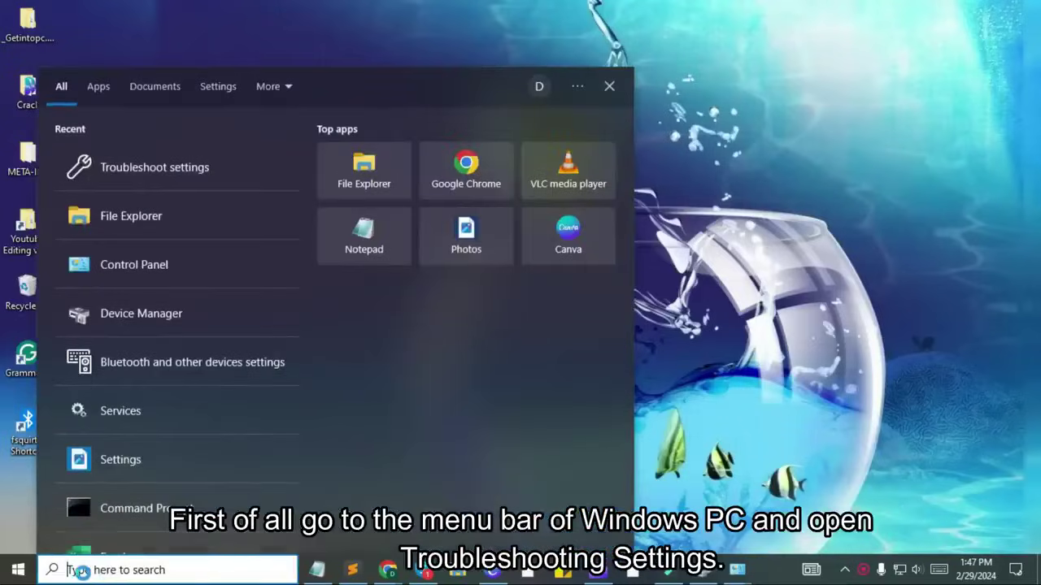
pyautogui.write('tr')
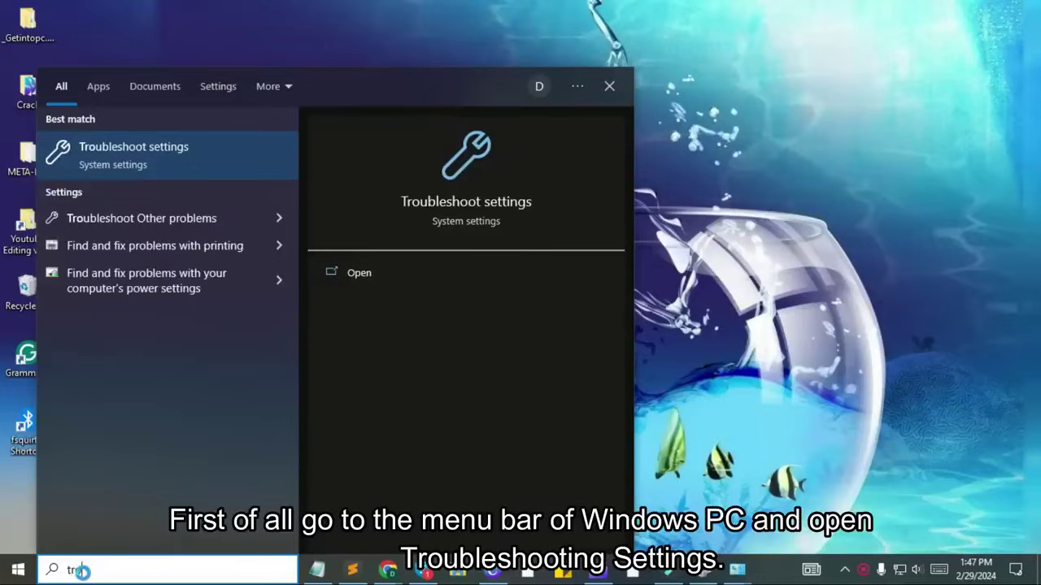
pyautogui.write('ouble')
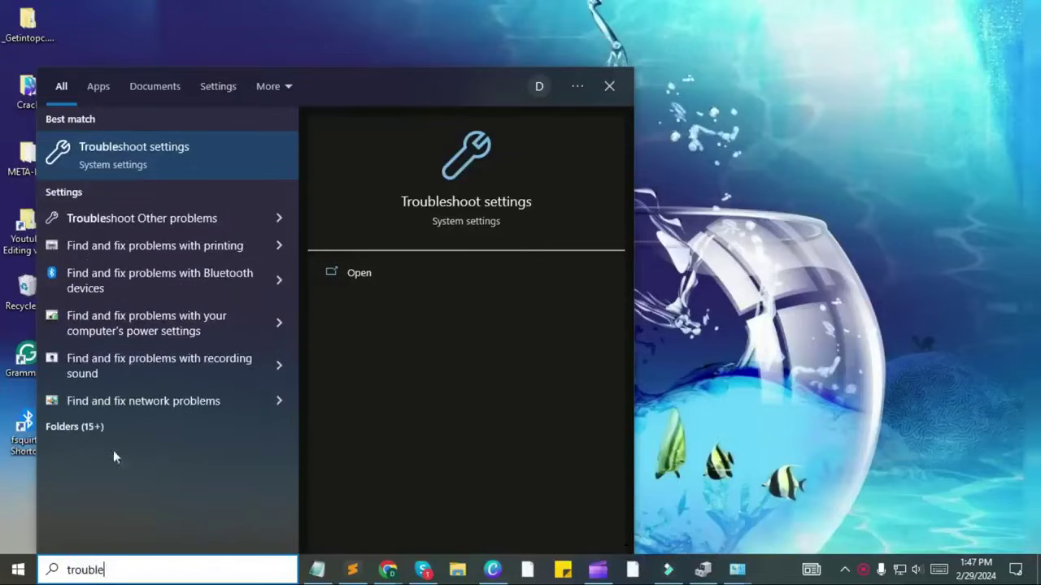
pyautogui.click(106, 162)
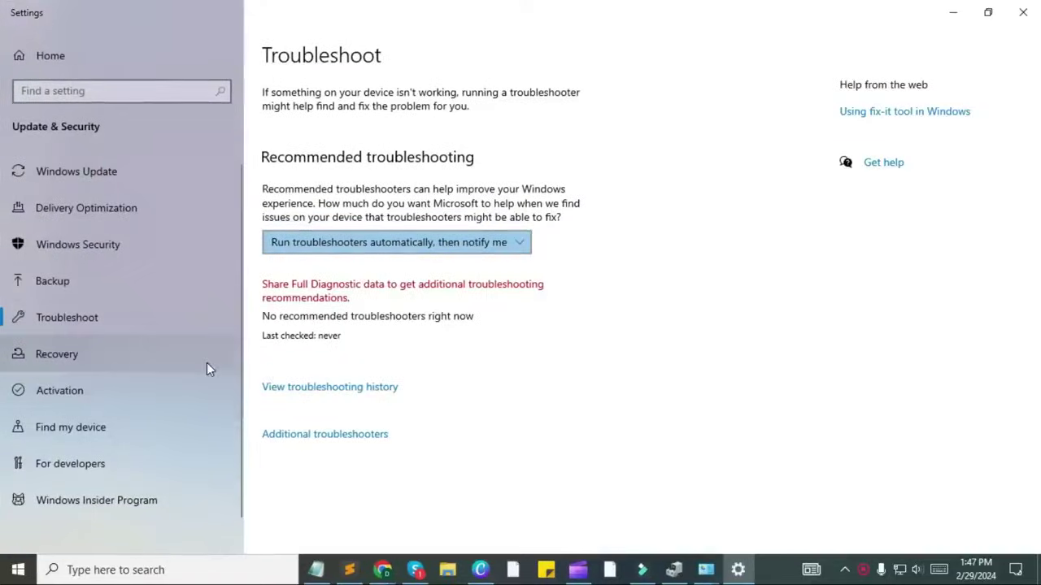
# Run the Bluetooth entry under Additional troubleshooters, then close its results
pyautogui.click(313, 439)
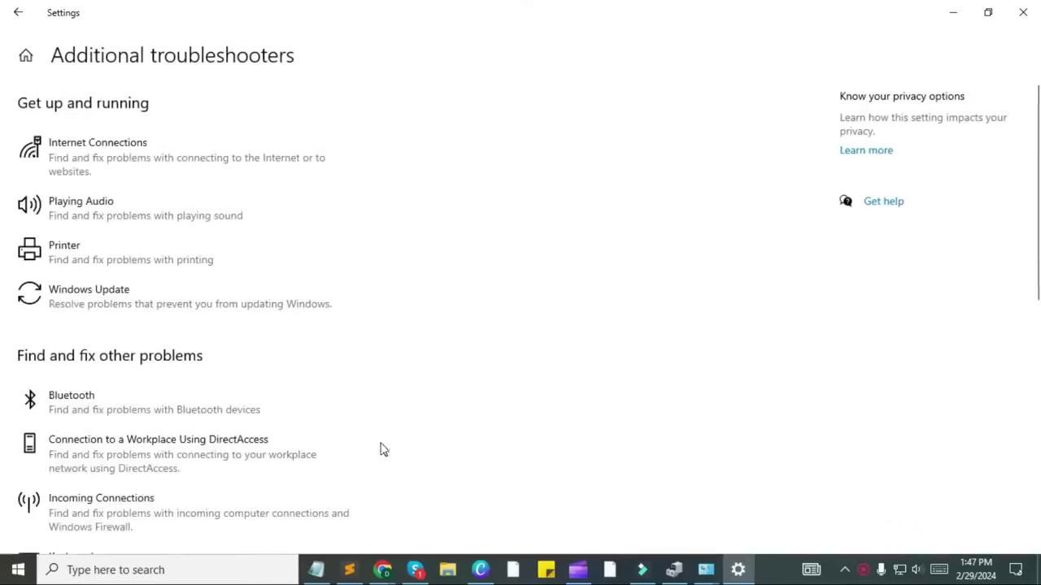
pyautogui.click(71, 409)
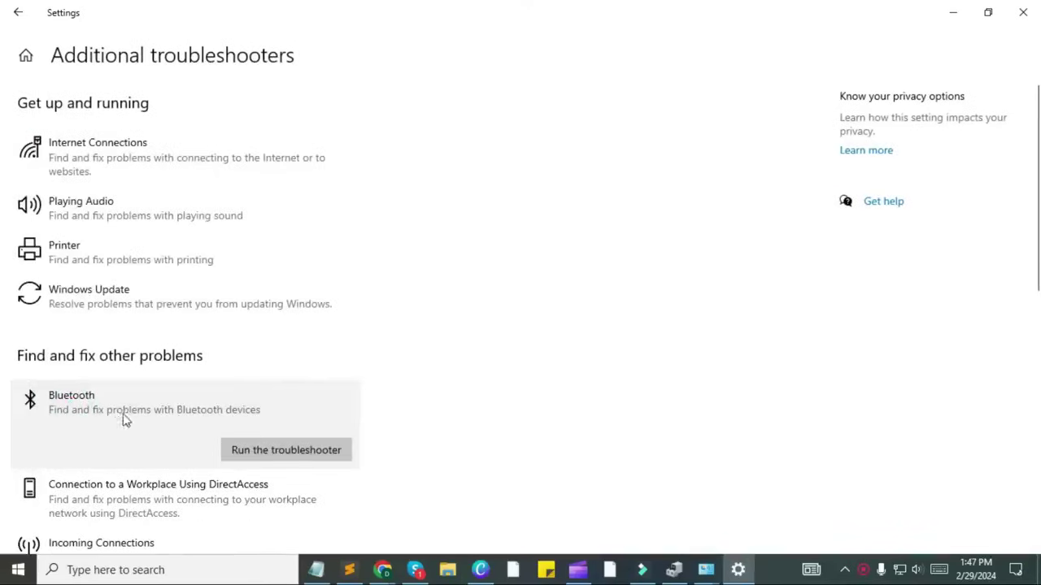
pyautogui.click(277, 460)
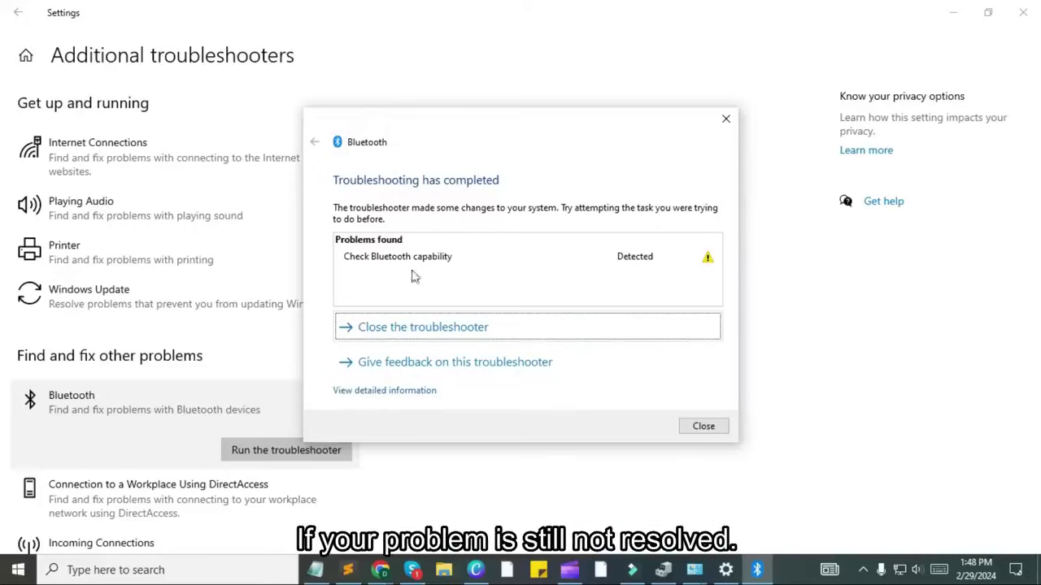
pyautogui.click(696, 429)
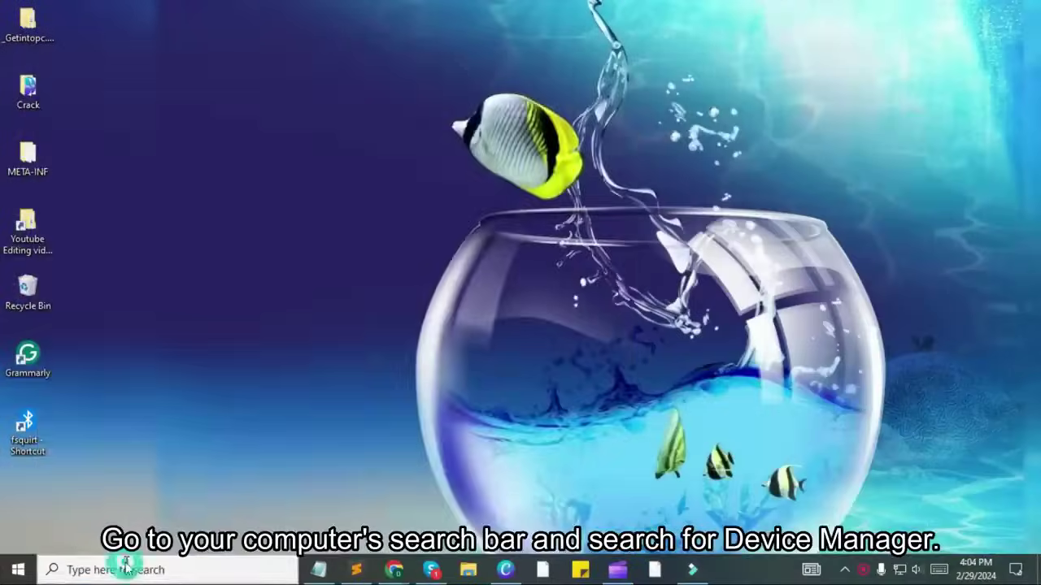
# Search Windows for 'device' and launch Device Manager
pyautogui.click(128, 570)
pyautogui.write('de')
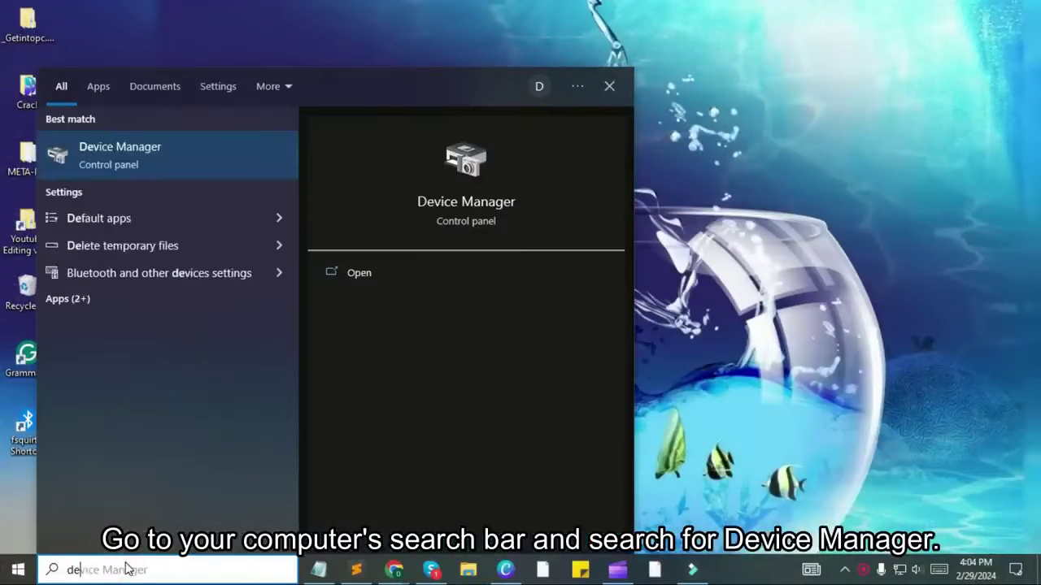
pyautogui.write('vic')
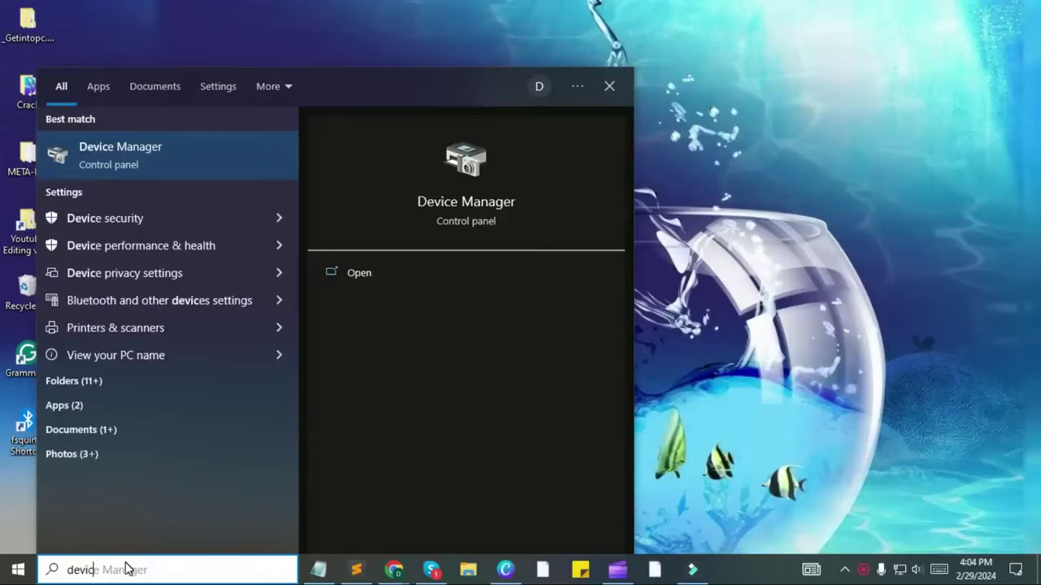
pyautogui.write('e')
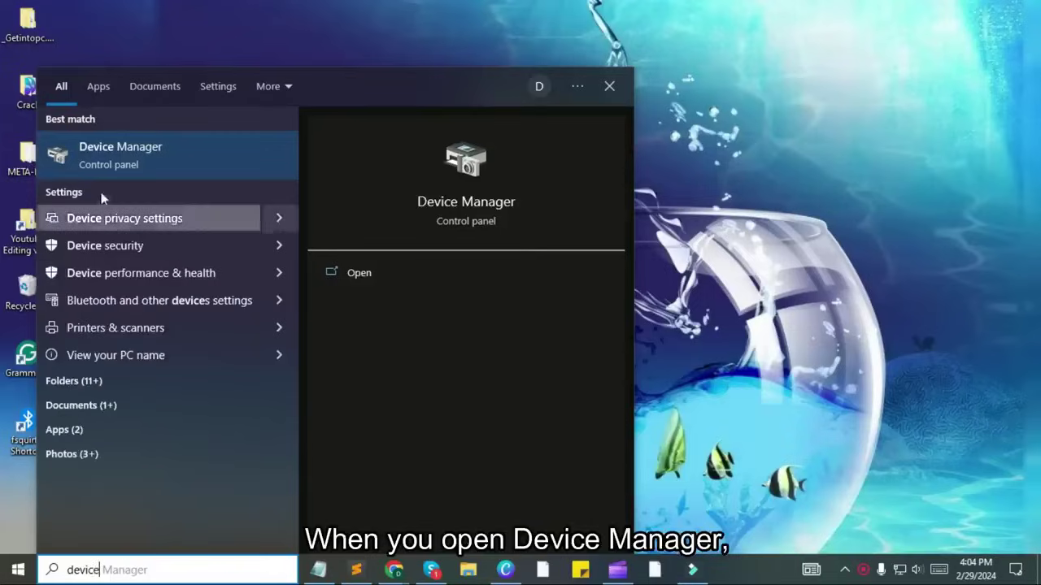
pyautogui.click(108, 166)
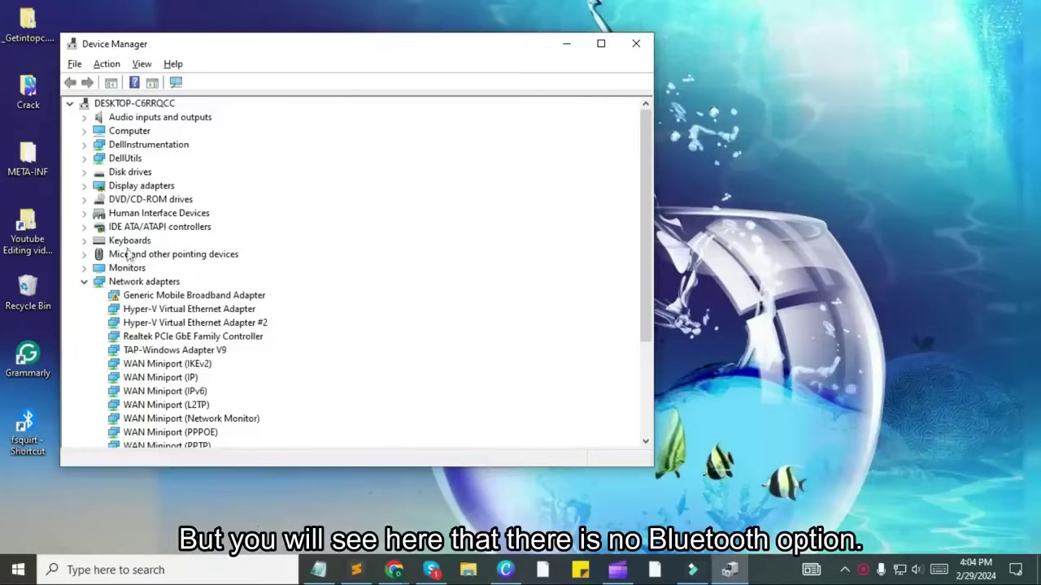
# Scan the computer for hardware changes, then launch the Add legacy hardware wizard
pyautogui.scroll(-3, 130, 313)
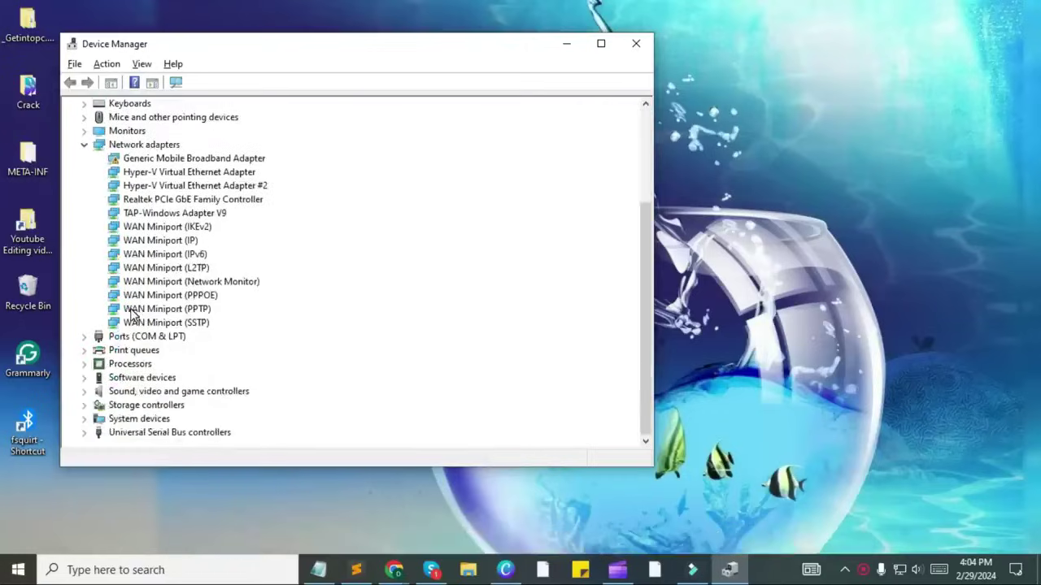
pyautogui.scroll(2, 130, 313)
pyautogui.scroll(2, 130, 313)
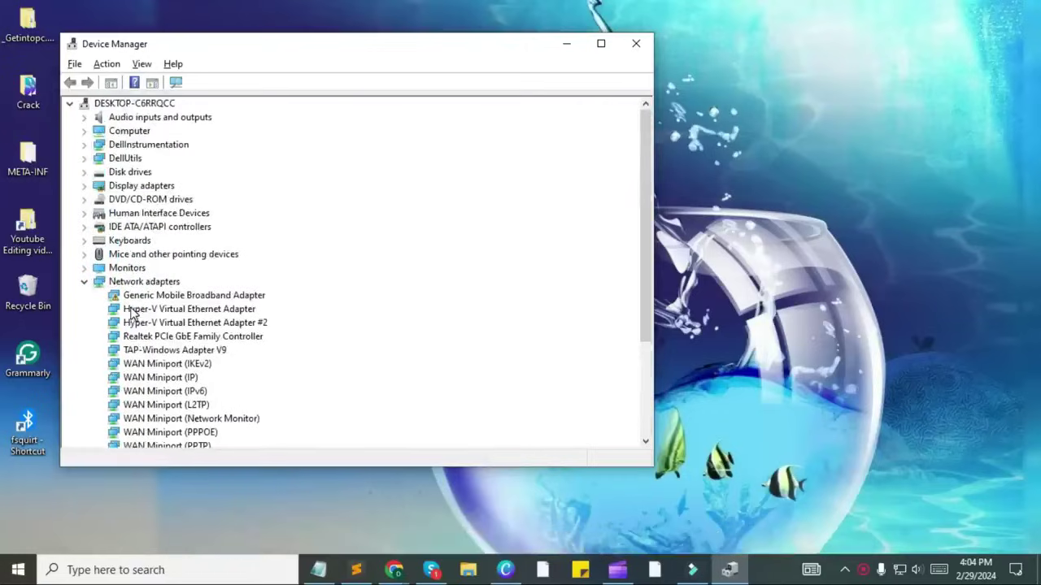
pyautogui.click(122, 104)
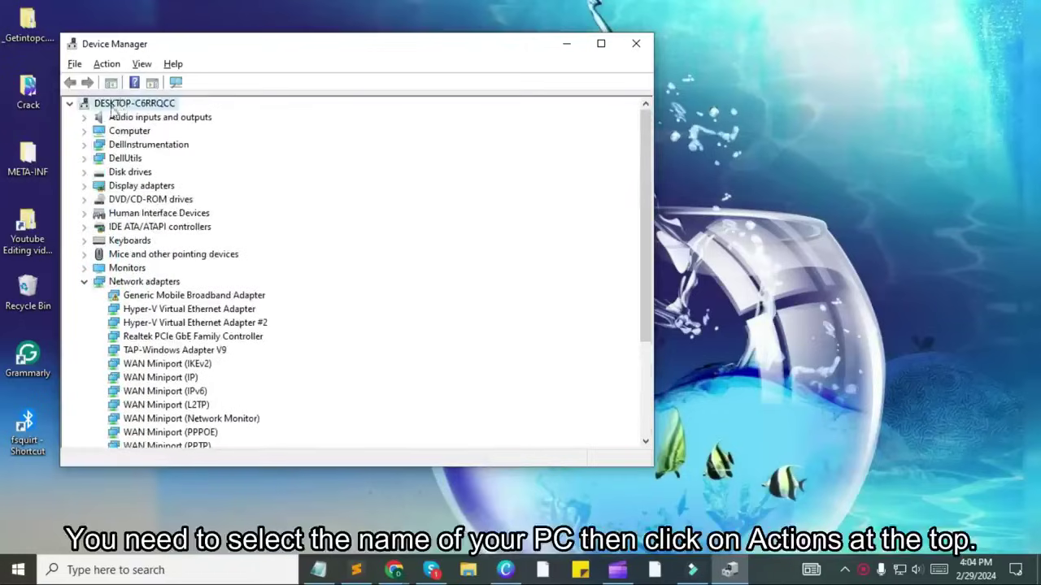
pyautogui.click(106, 65)
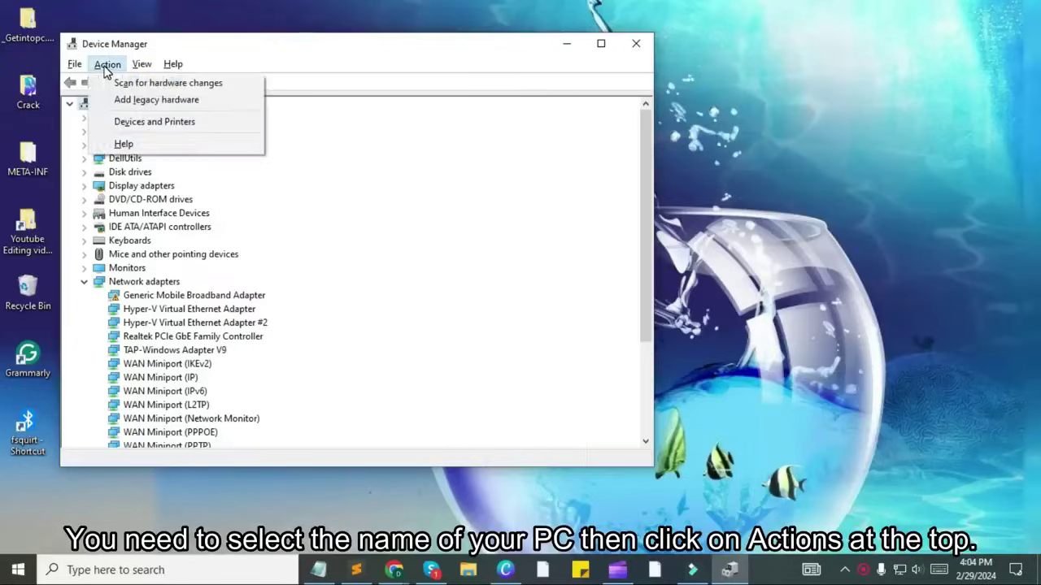
pyautogui.click(166, 84)
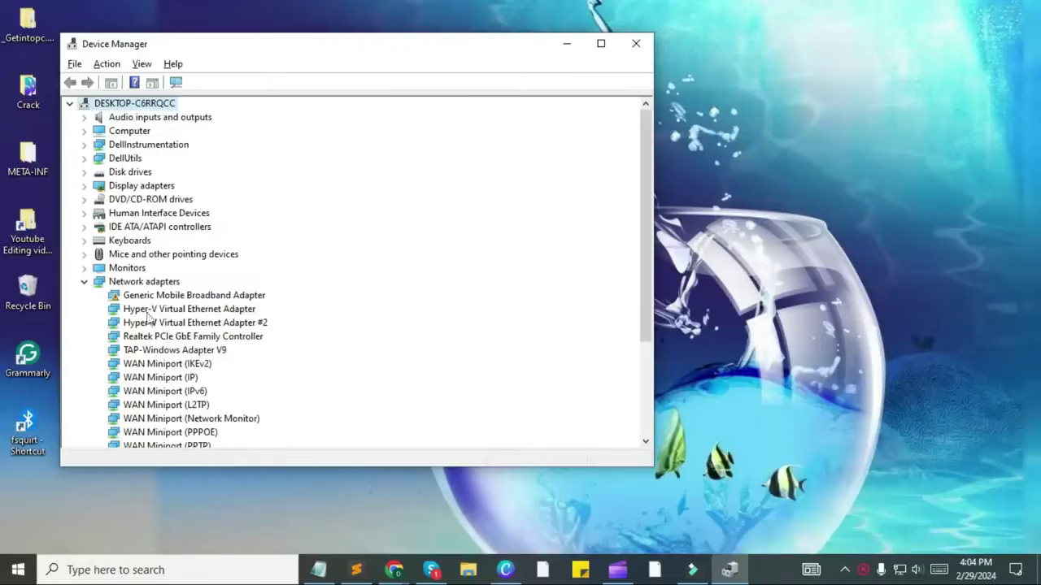
pyautogui.click(107, 64)
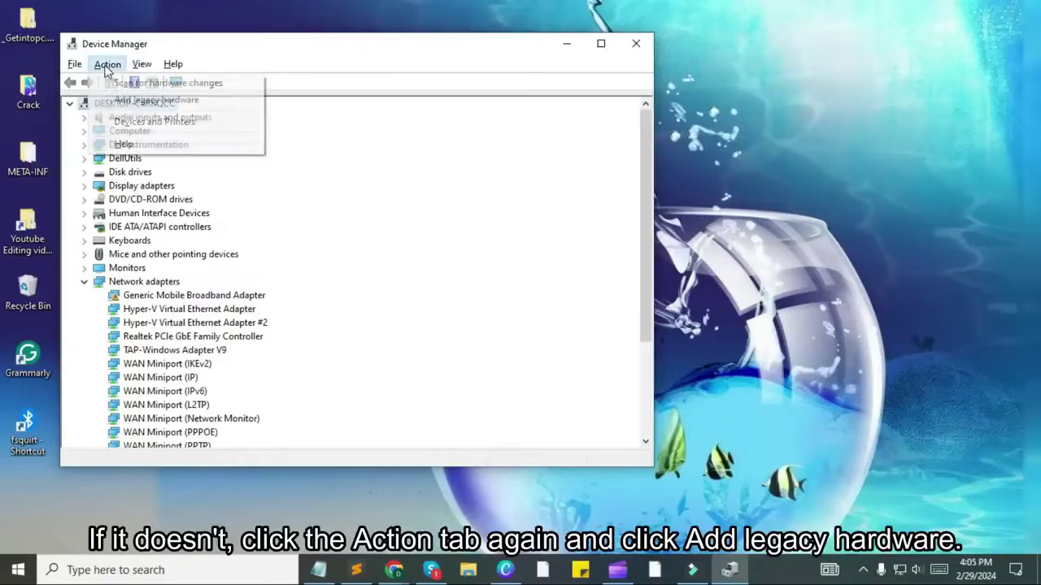
pyautogui.click(153, 100)
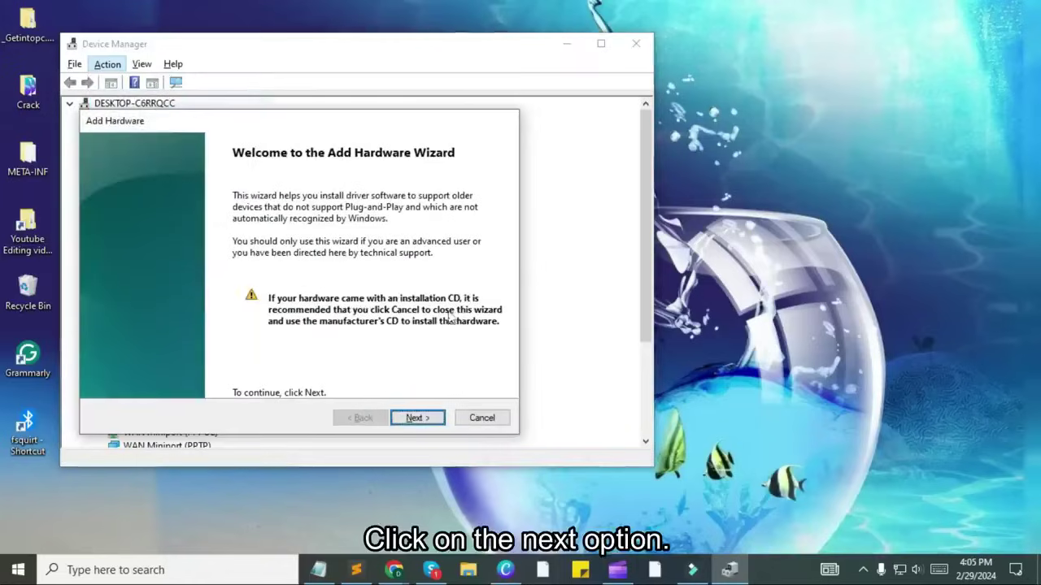
# Choose Network adapters as the hardware type in the Add Hardware Wizard
pyautogui.click(407, 418)
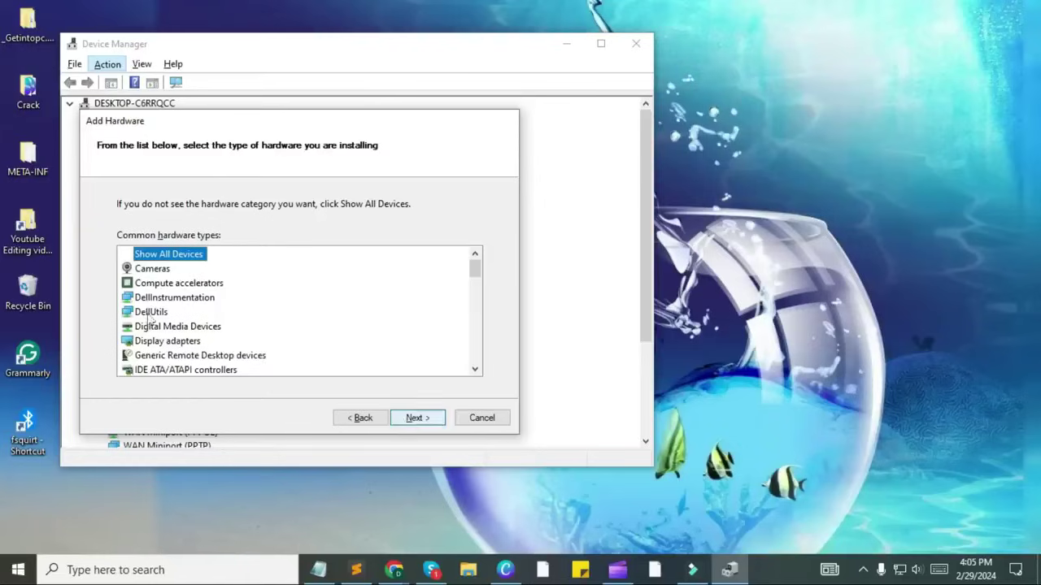
pyautogui.scroll(-1, 142, 279)
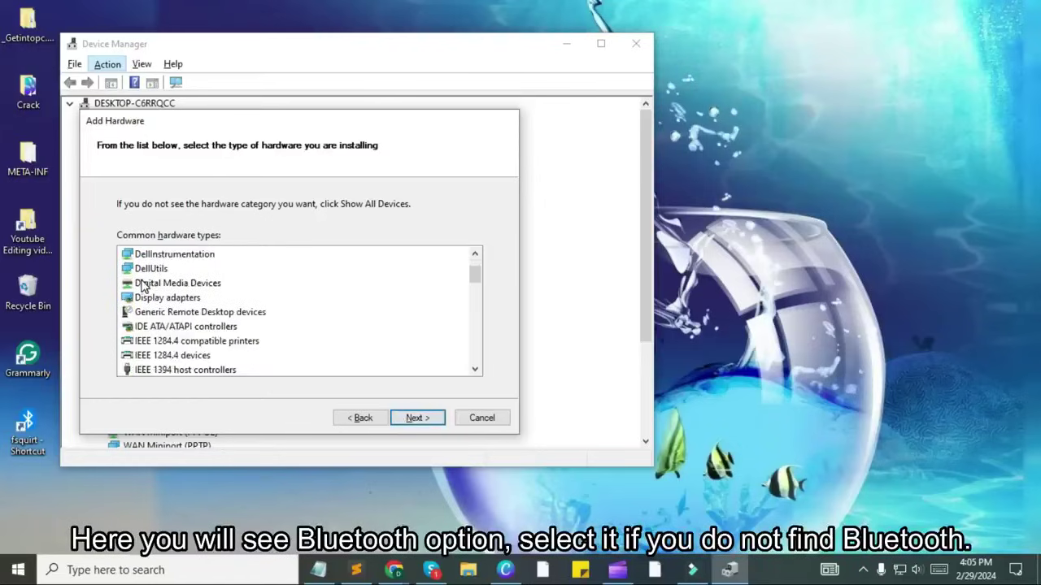
pyautogui.scroll(-1, 143, 285)
pyautogui.scroll(-1, 142, 285)
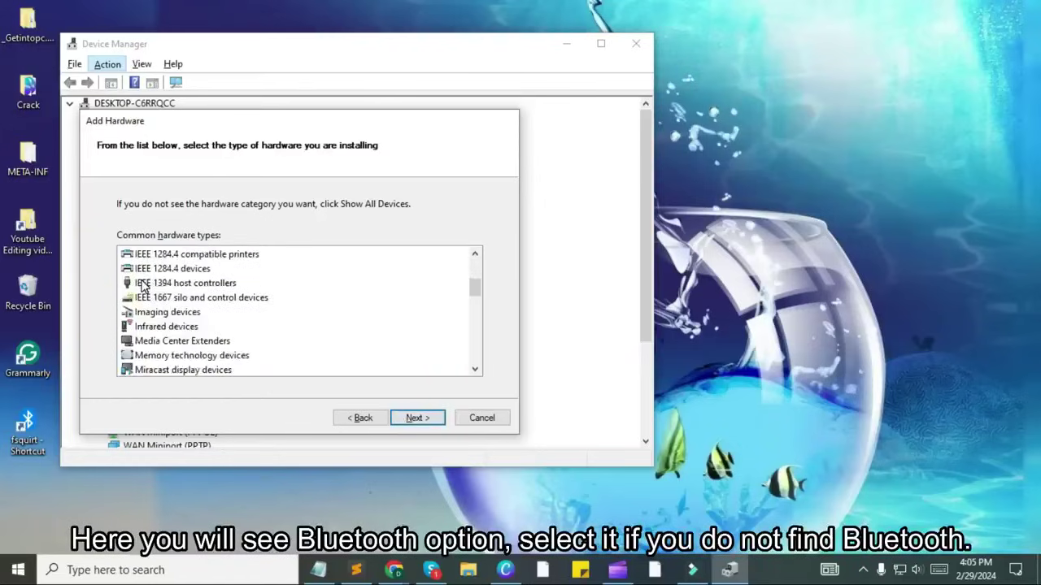
pyautogui.scroll(-1, 142, 283)
pyautogui.scroll(-1, 174, 293)
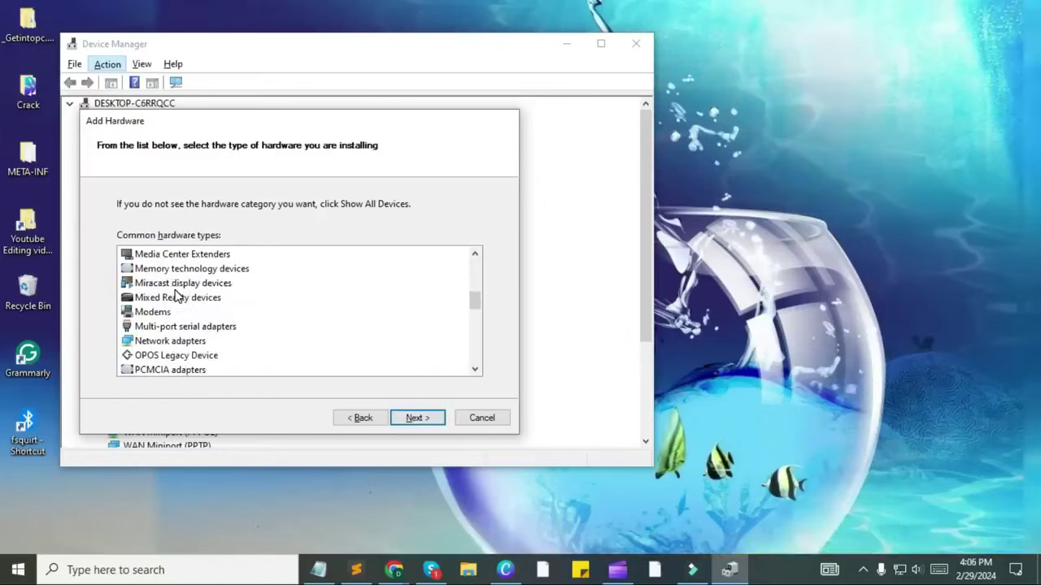
pyautogui.click(167, 342)
pyautogui.scroll(-2, 167, 346)
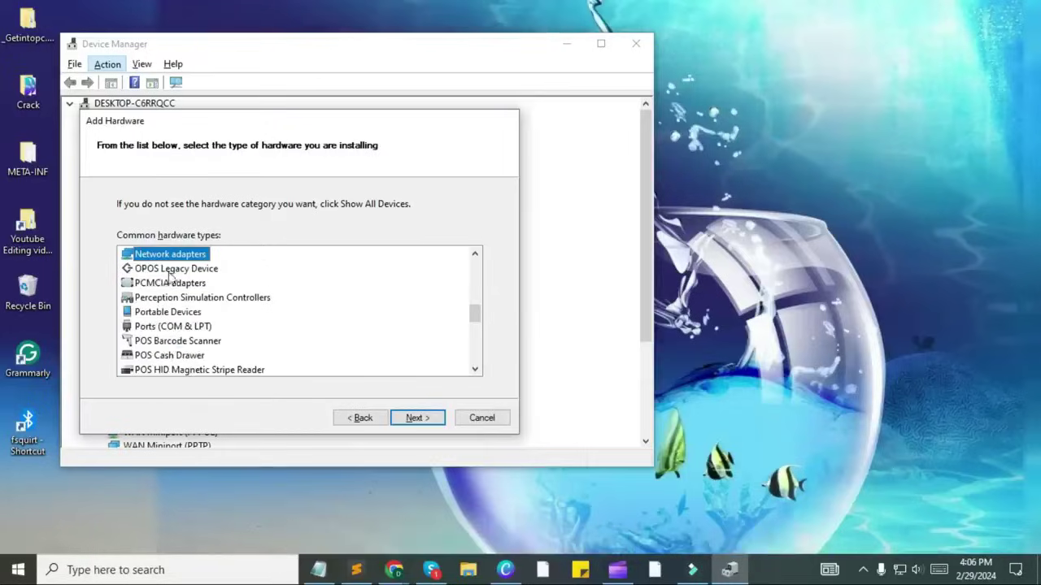
pyautogui.click(413, 419)
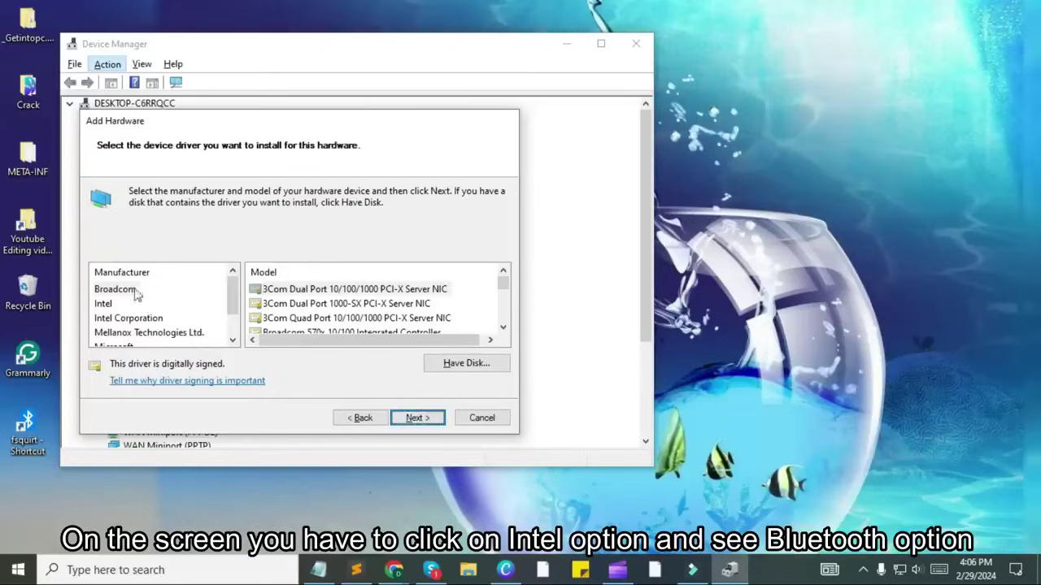
# Browse the manufacturer list past Intel and select Microsoft
pyautogui.click(95, 307)
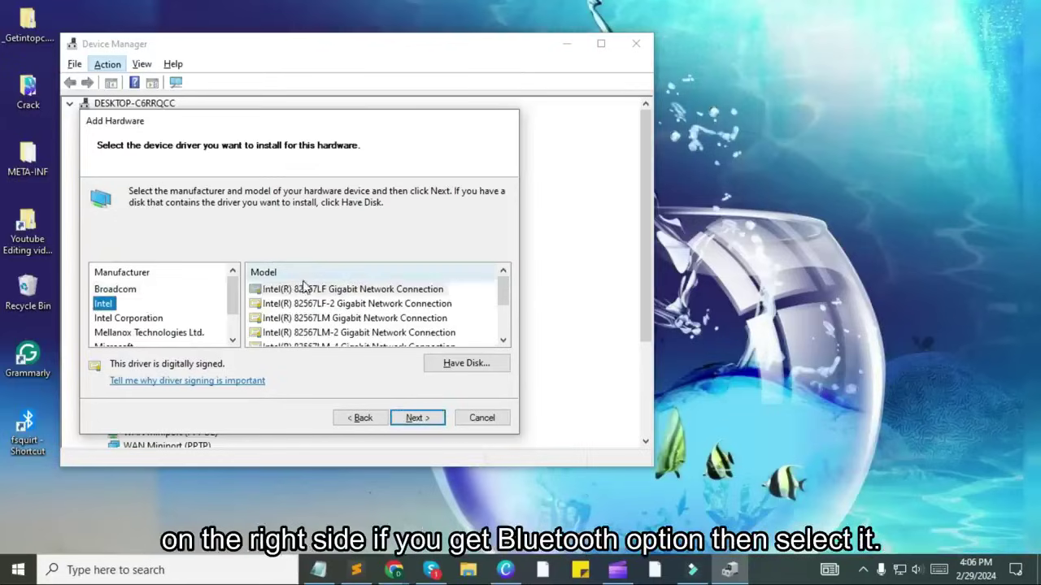
pyautogui.scroll(-2, 303, 301)
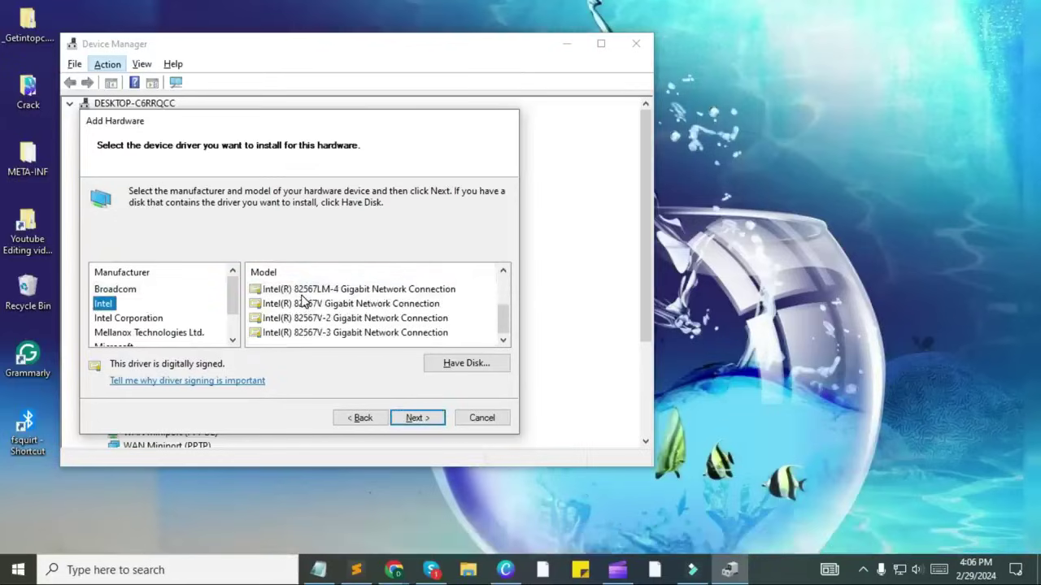
pyautogui.click(152, 319)
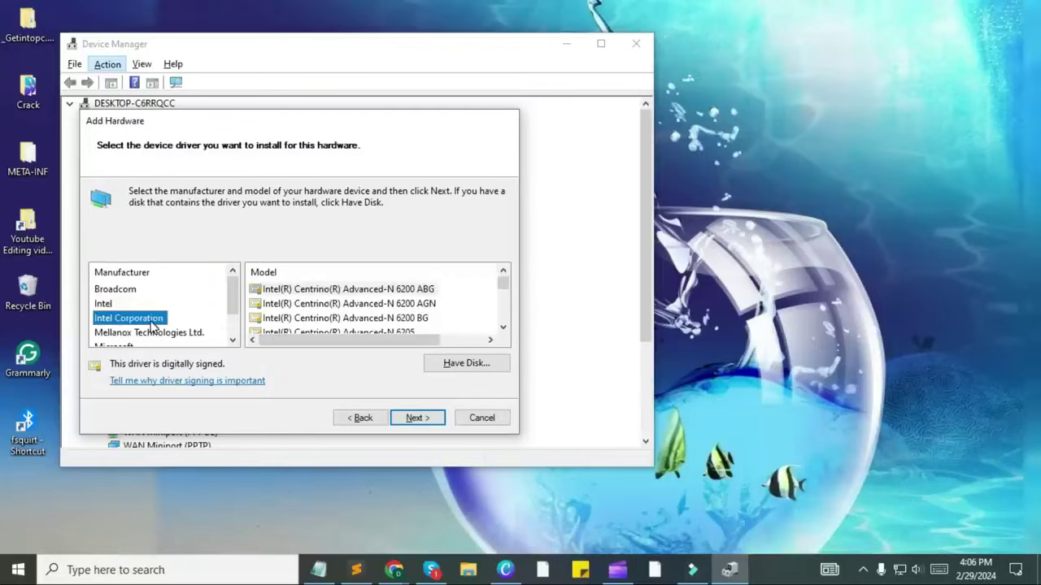
pyautogui.scroll(-1, 298, 297)
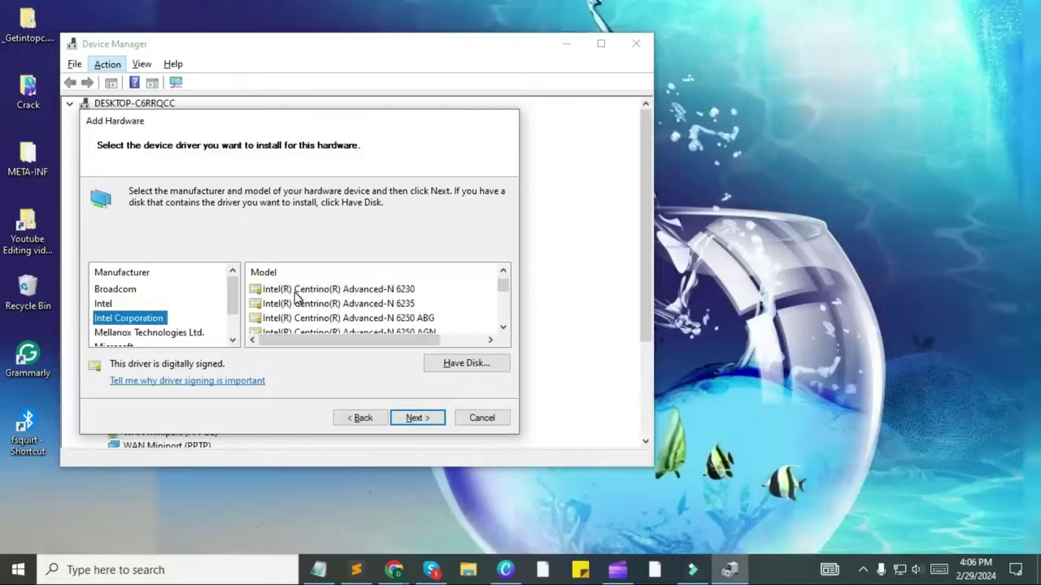
pyautogui.scroll(-2, 298, 298)
pyautogui.scroll(-1, 298, 297)
pyautogui.scroll(-2, 298, 298)
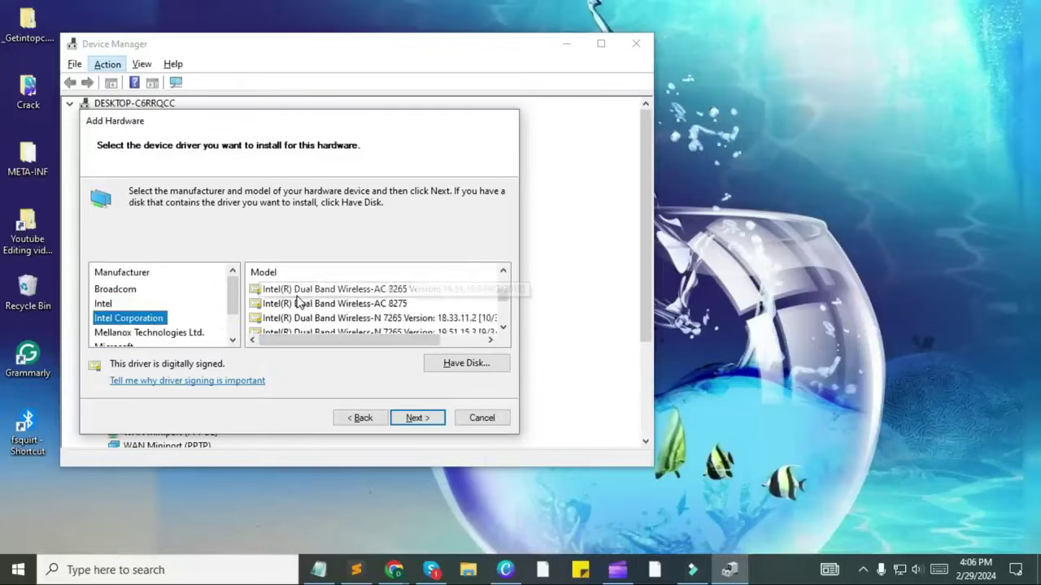
pyautogui.scroll(-1, 297, 298)
pyautogui.scroll(-1, 299, 317)
pyautogui.scroll(-2, 300, 317)
pyautogui.scroll(-2, 299, 317)
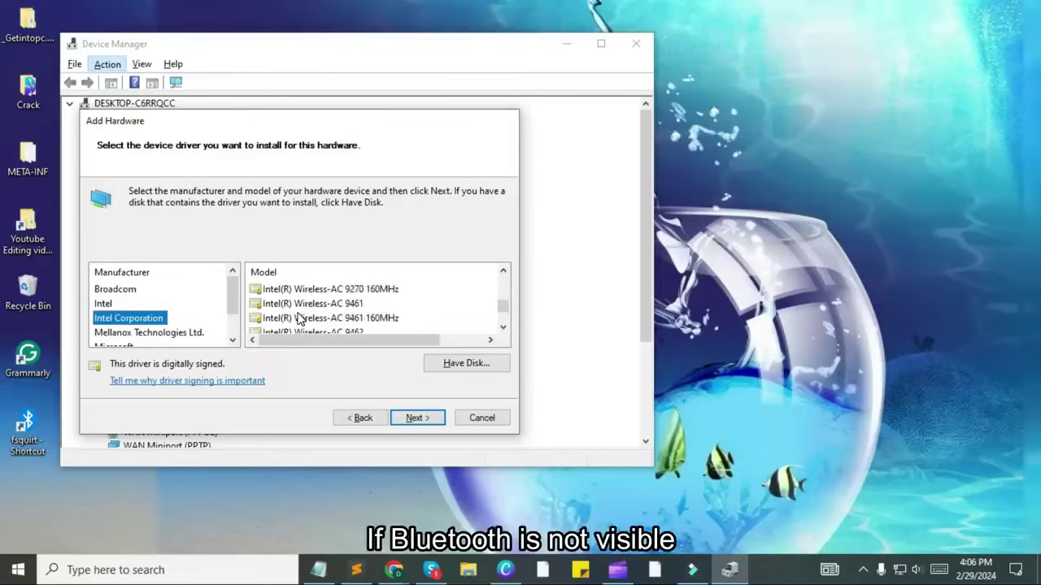
pyautogui.scroll(-1, 299, 317)
pyautogui.scroll(-2, 299, 317)
pyautogui.scroll(-1, 299, 317)
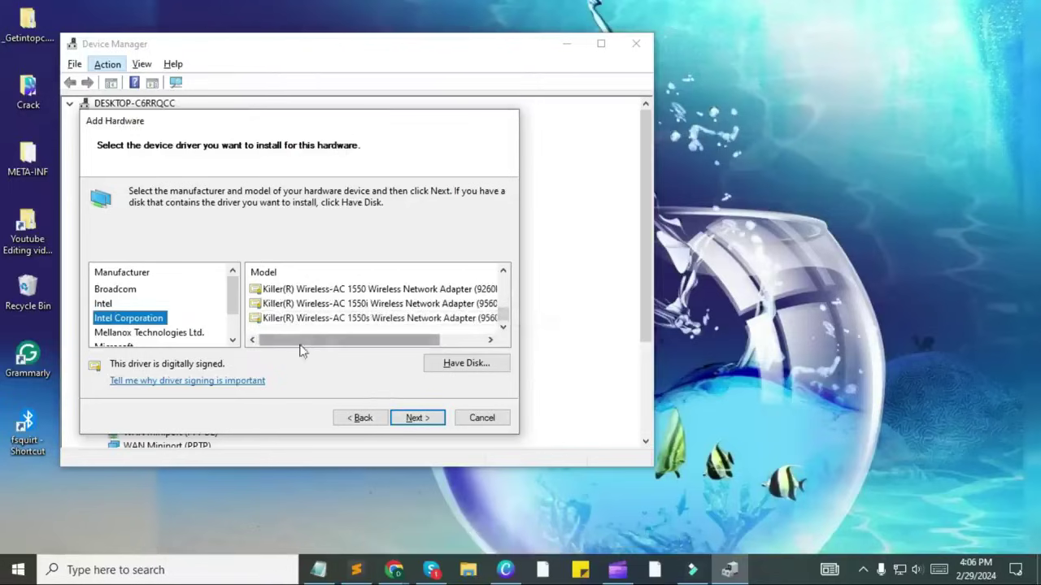
pyautogui.scroll(-1, 130, 319)
pyautogui.click(130, 319)
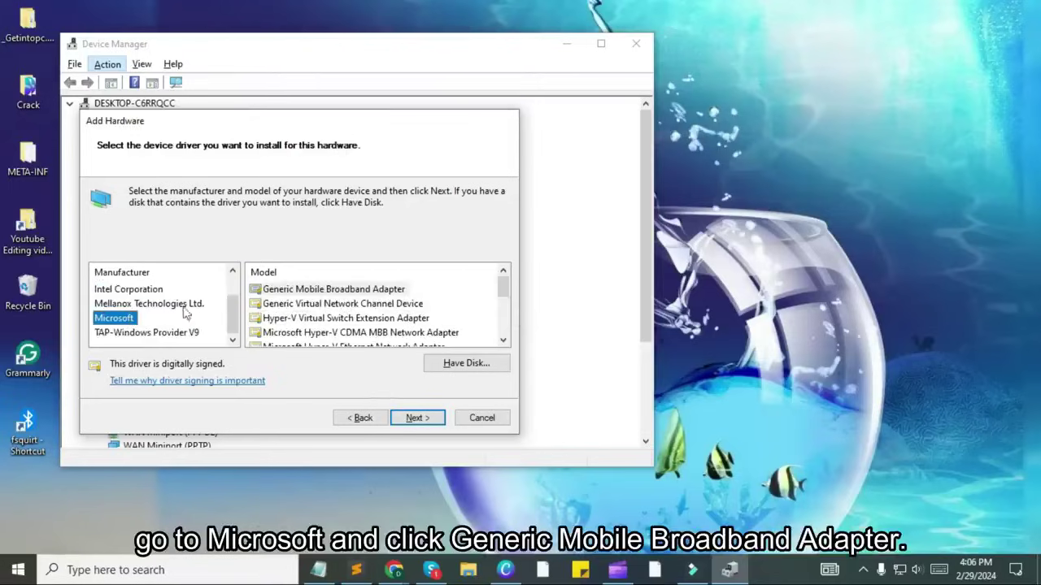
# Install the Generic Mobile Broadband Adapter model and finish the wizard
pyautogui.click(308, 291)
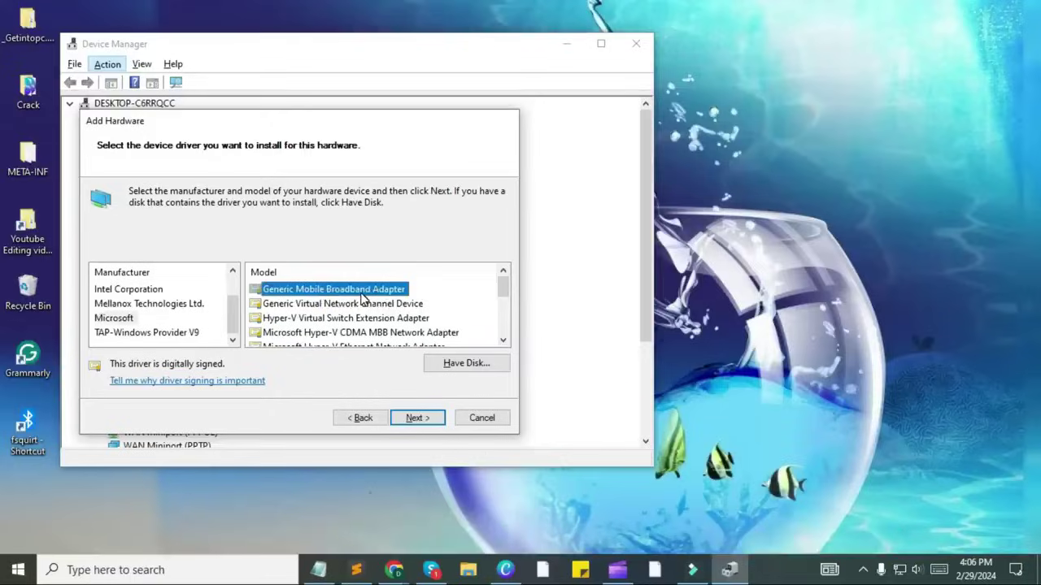
pyautogui.click(410, 421)
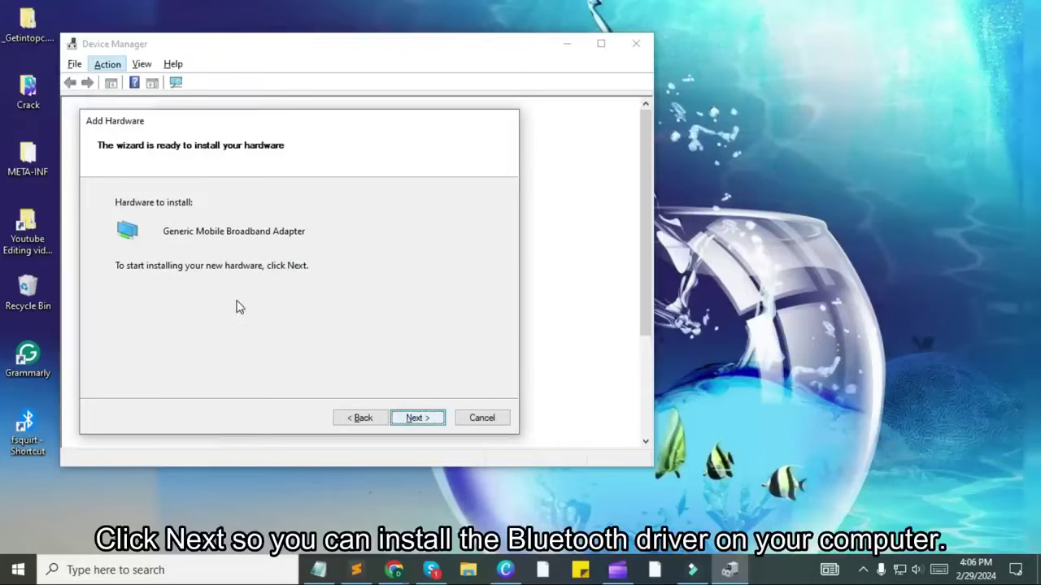
pyautogui.click(409, 421)
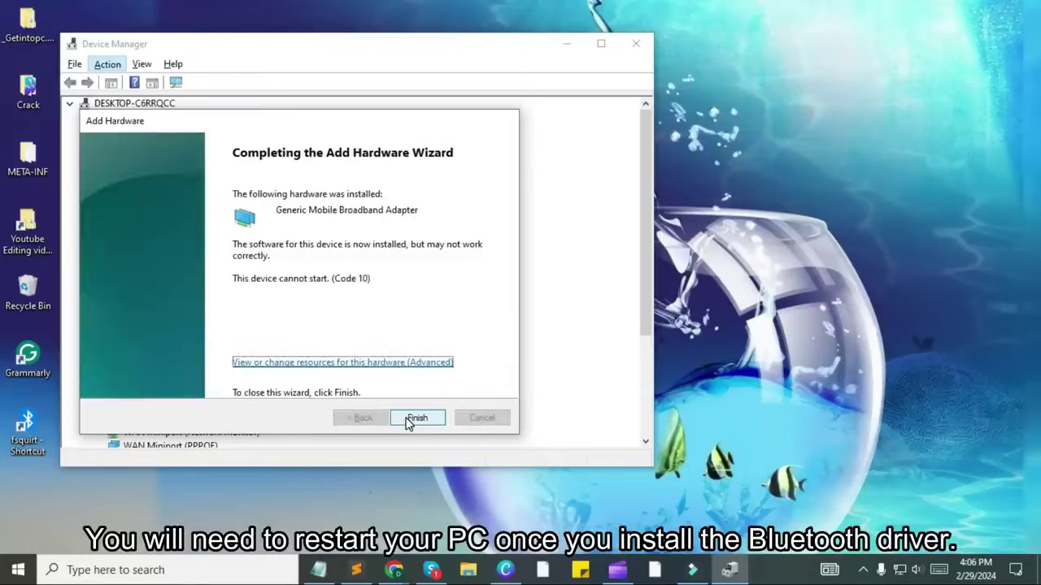
pyautogui.click(416, 418)
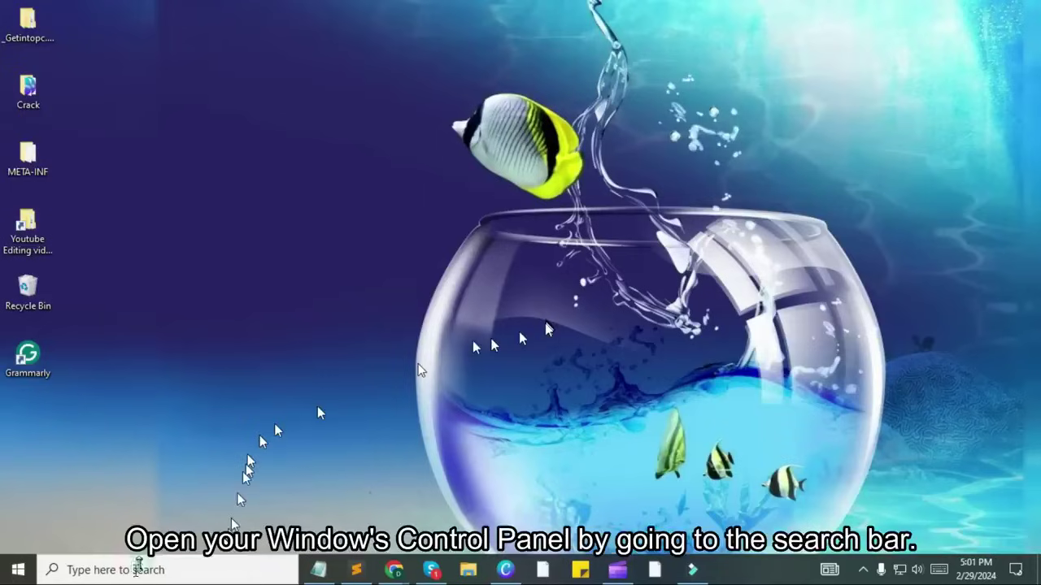
# Search Windows for 'control' and launch Control Panel
pyautogui.click(89, 569)
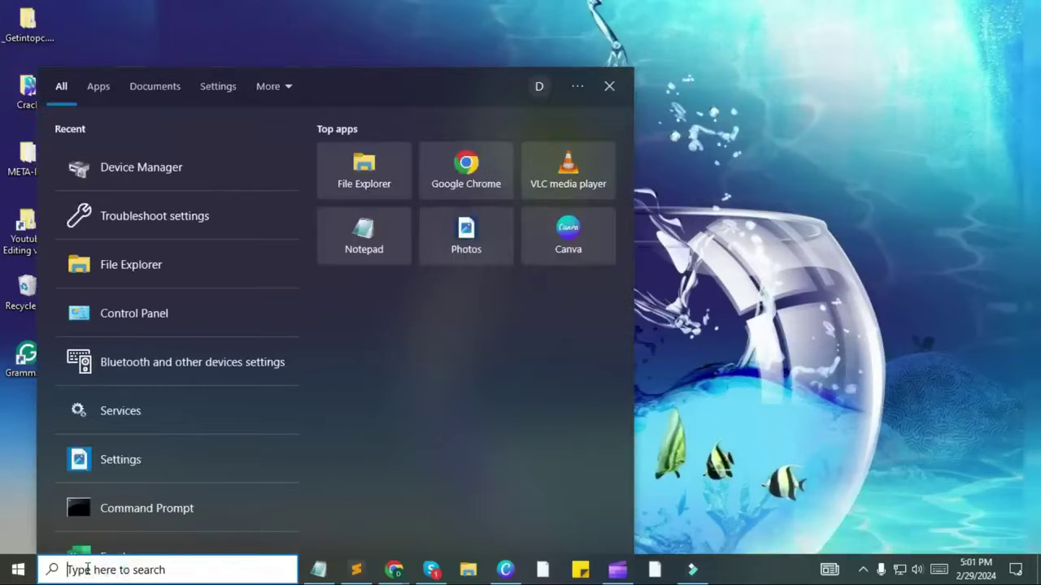
pyautogui.write('contr')
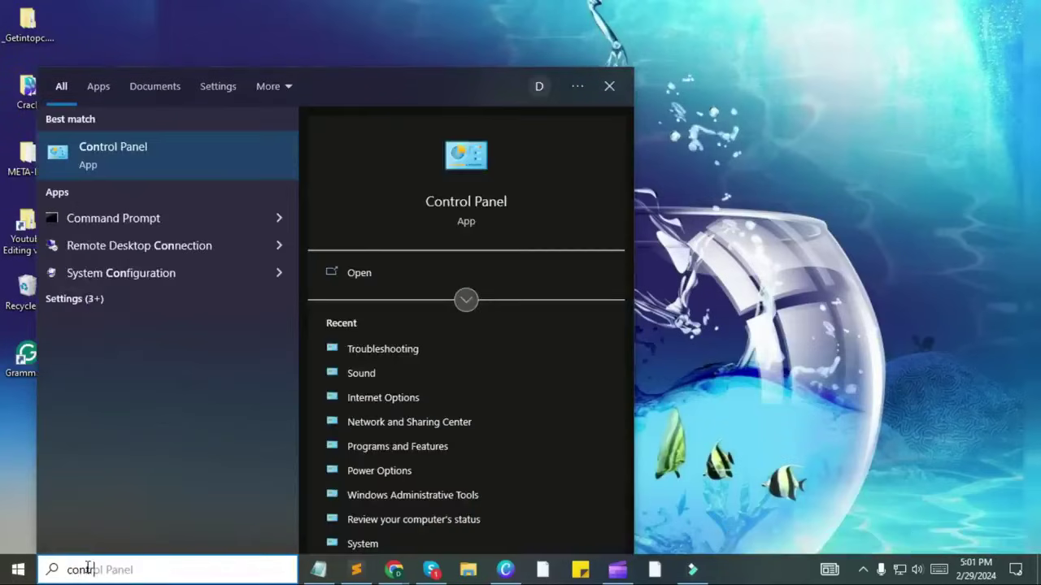
pyautogui.write('ol')
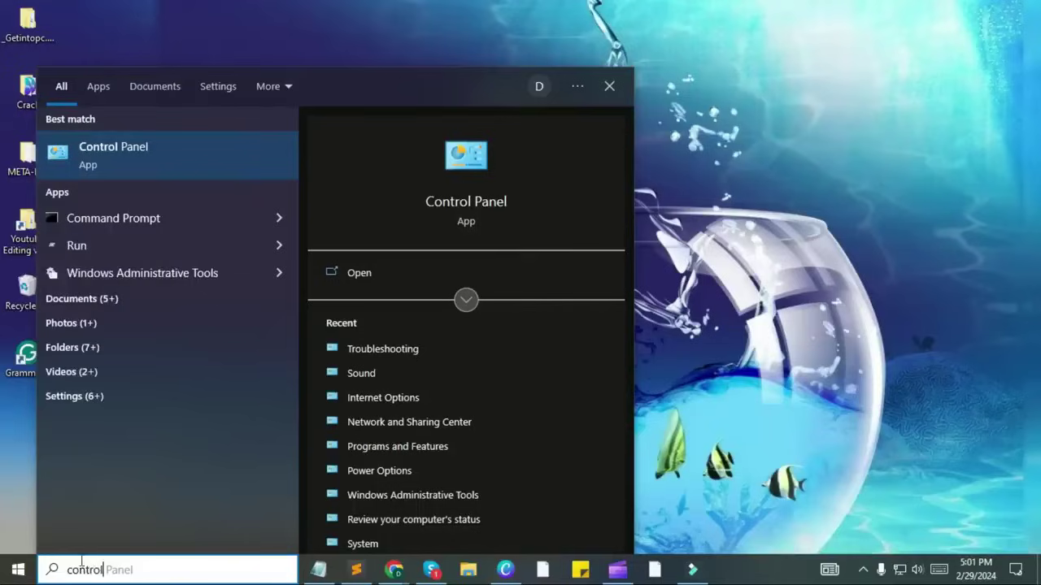
pyautogui.click(113, 163)
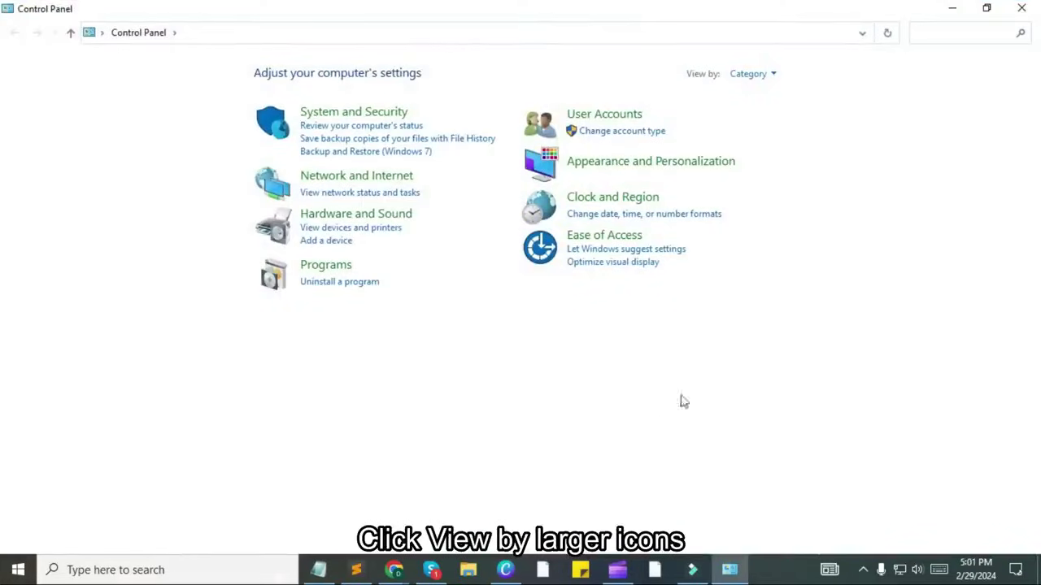
# Switch the Control Panel 'View by' option from Category to Large icons
pyautogui.click(762, 74)
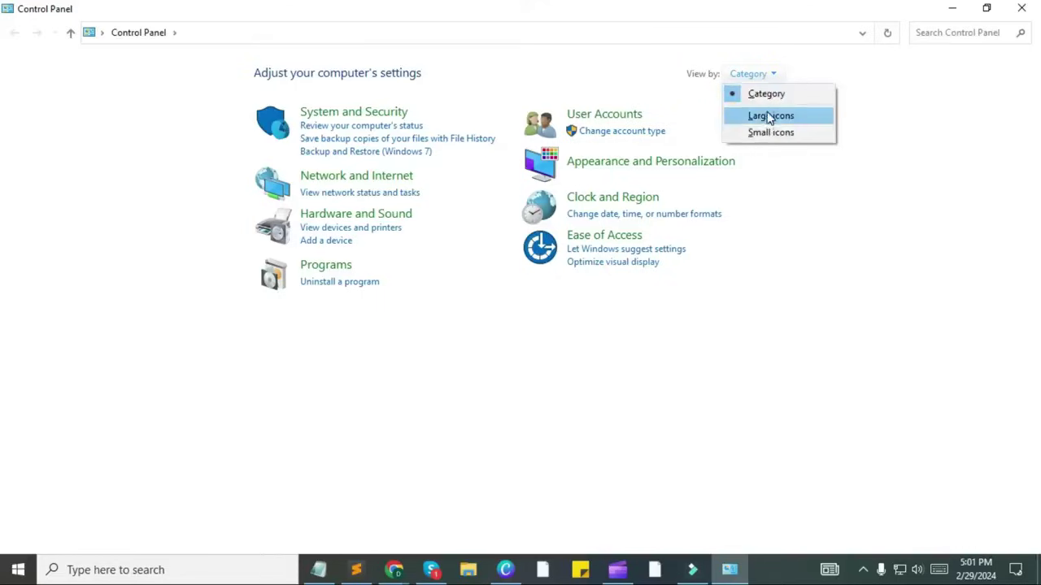
pyautogui.click(768, 118)
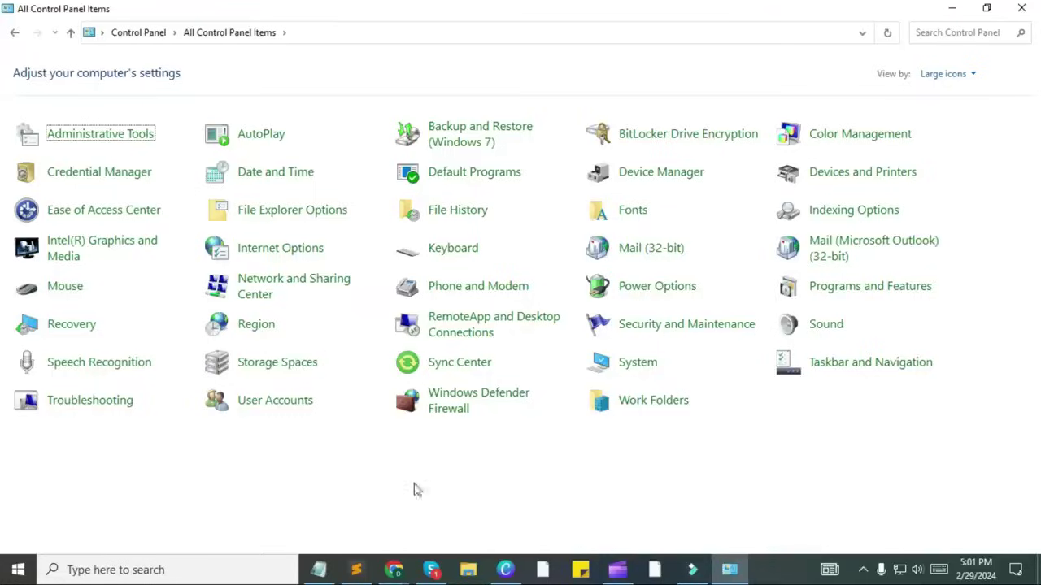
# Open Troubleshooting and show the Hardware and Sound troubleshooters
pyautogui.click(89, 410)
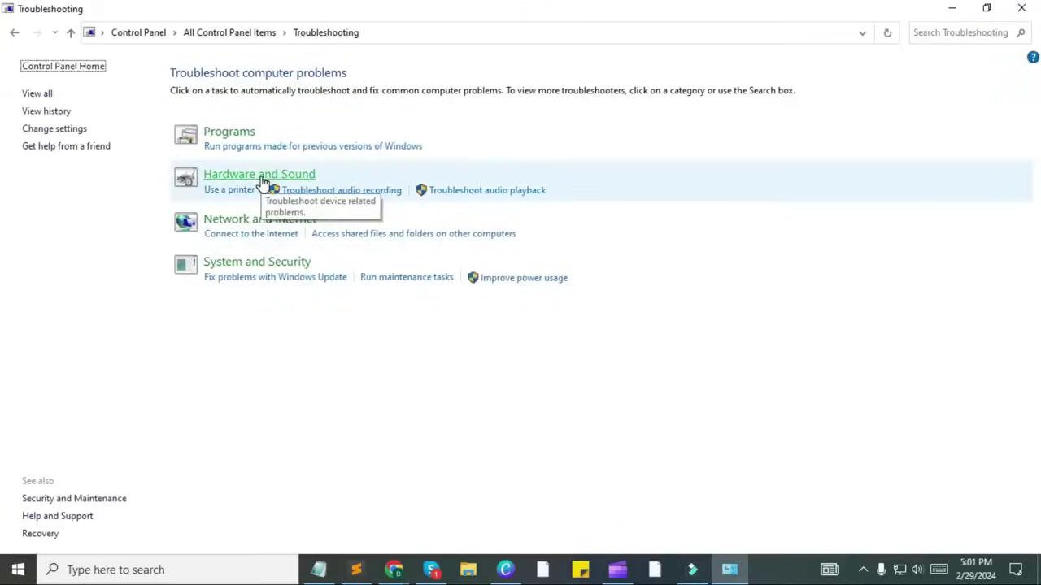
pyautogui.click(262, 181)
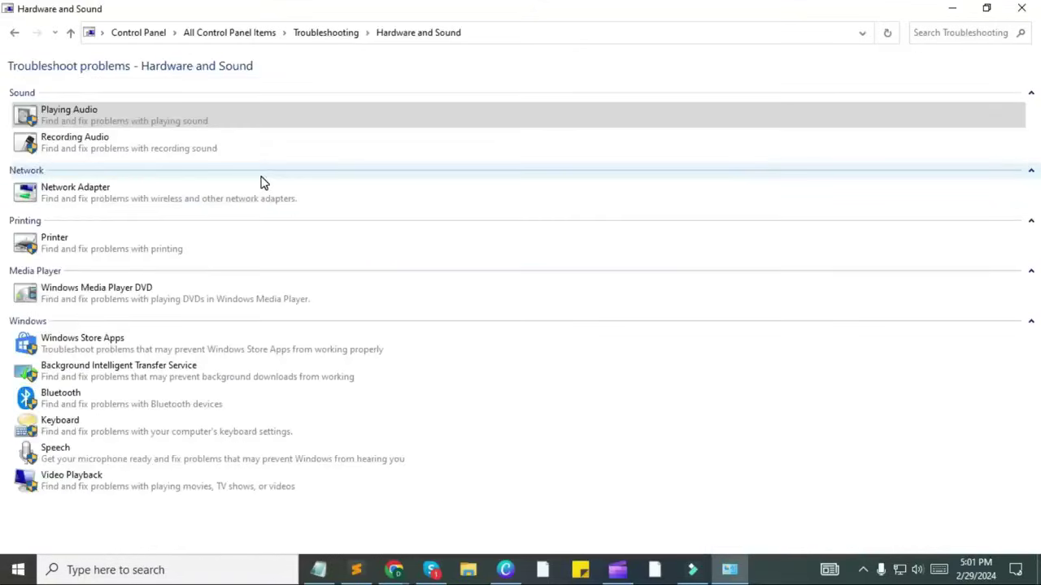
# Run the Control Panel Bluetooth troubleshooter to detect Bluetooth device problems
pyautogui.click(71, 399)
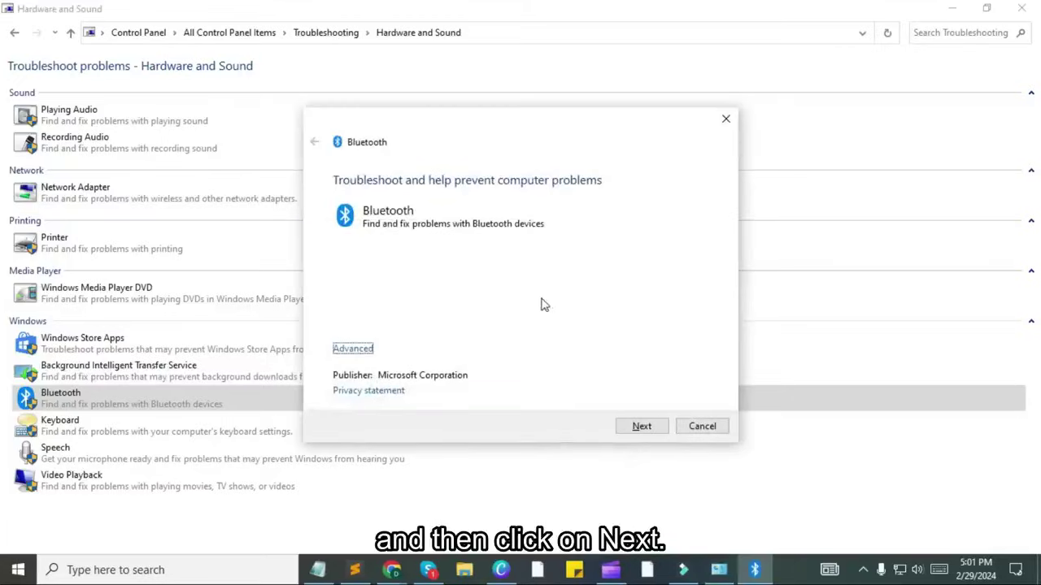
pyautogui.click(639, 429)
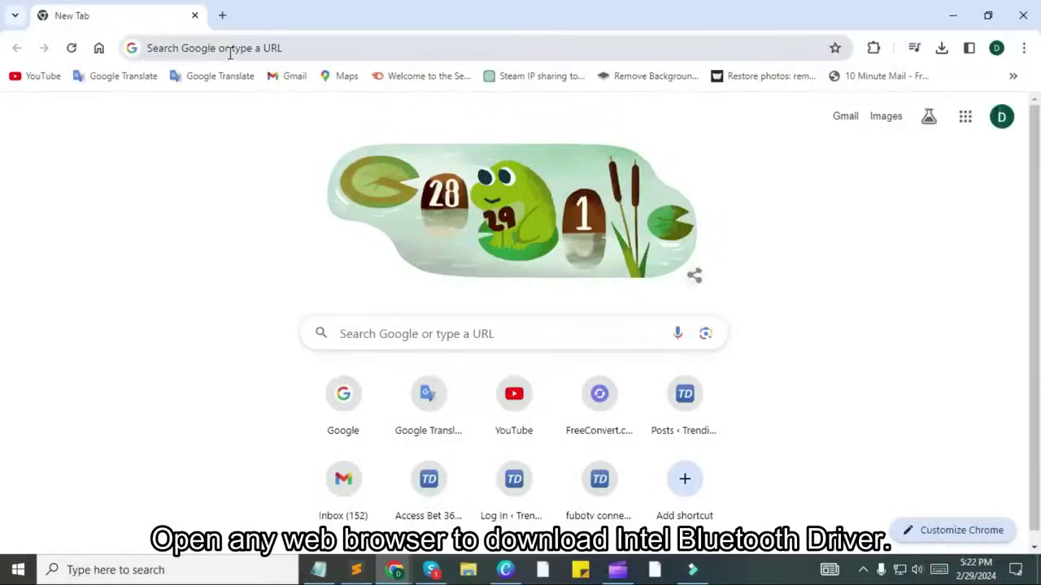
# Search Google in Chrome for 'bluetooth intel driver' and open Intel's Wireless Bluetooth download page
pyautogui.click(230, 50)
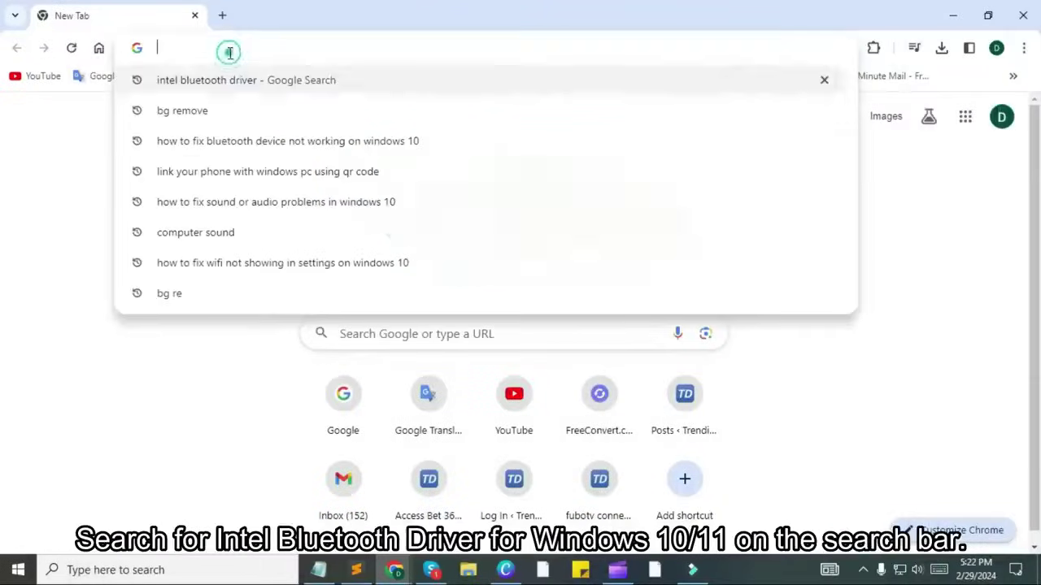
pyautogui.write('blu')
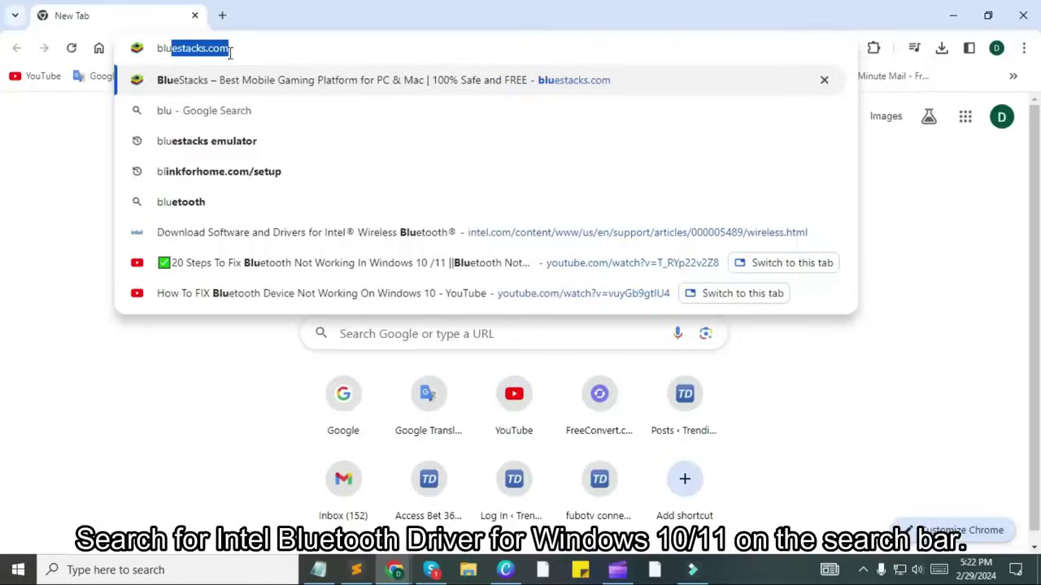
pyautogui.write('etoot')
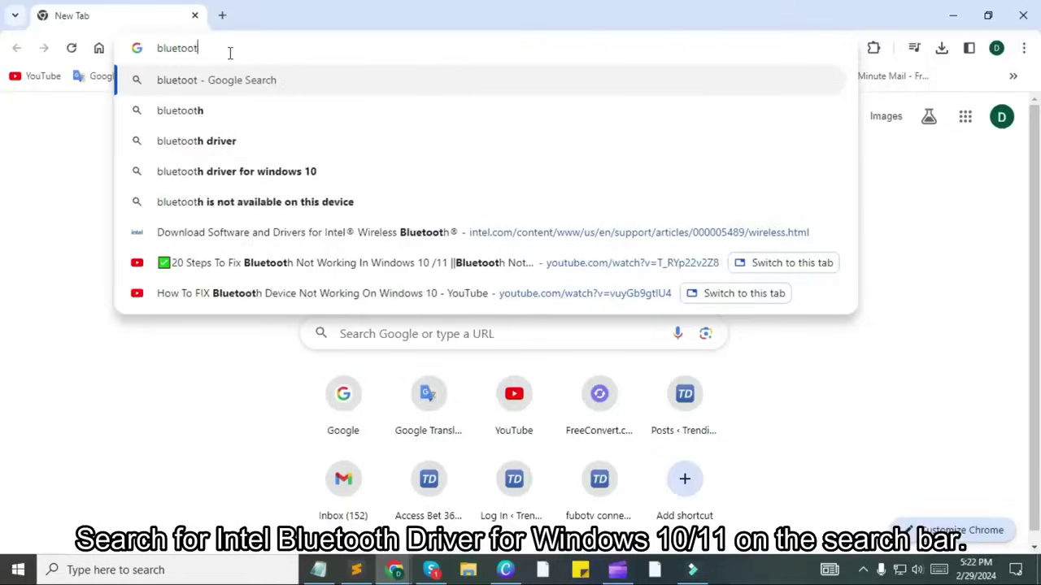
pyautogui.write('h')
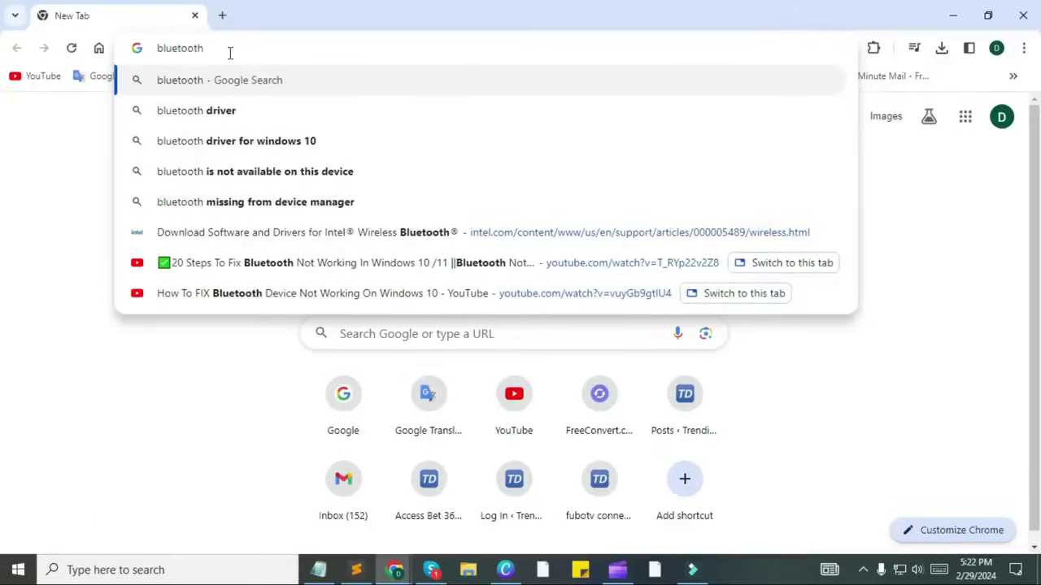
pyautogui.write('in')
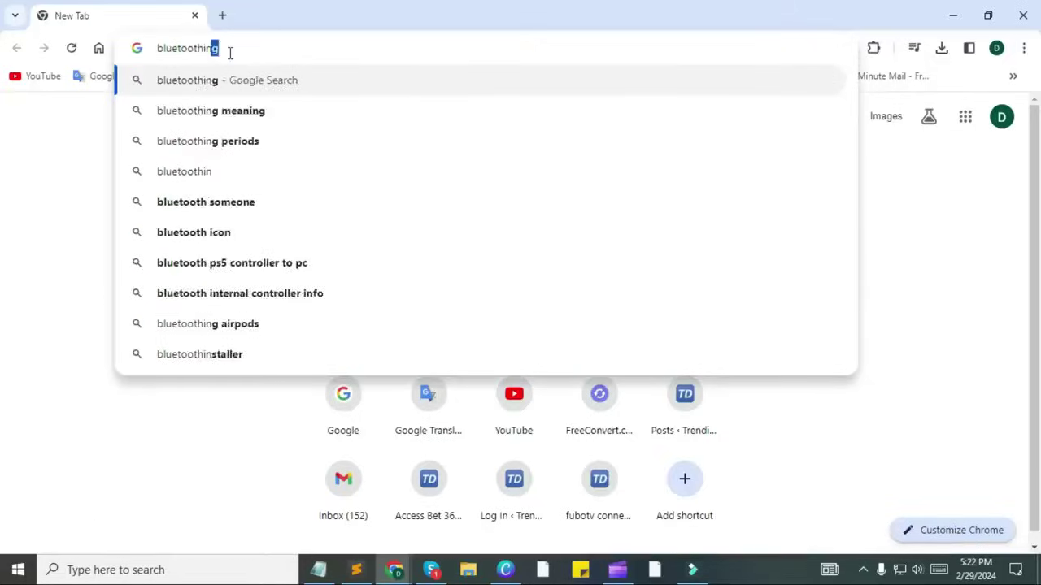
pyautogui.write('tel')
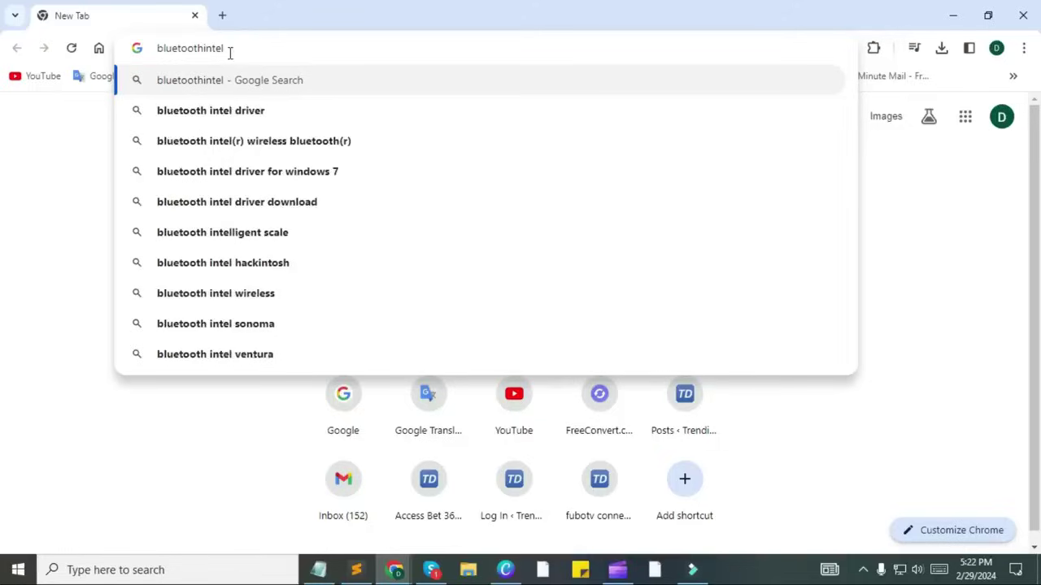
pyautogui.write('driv')
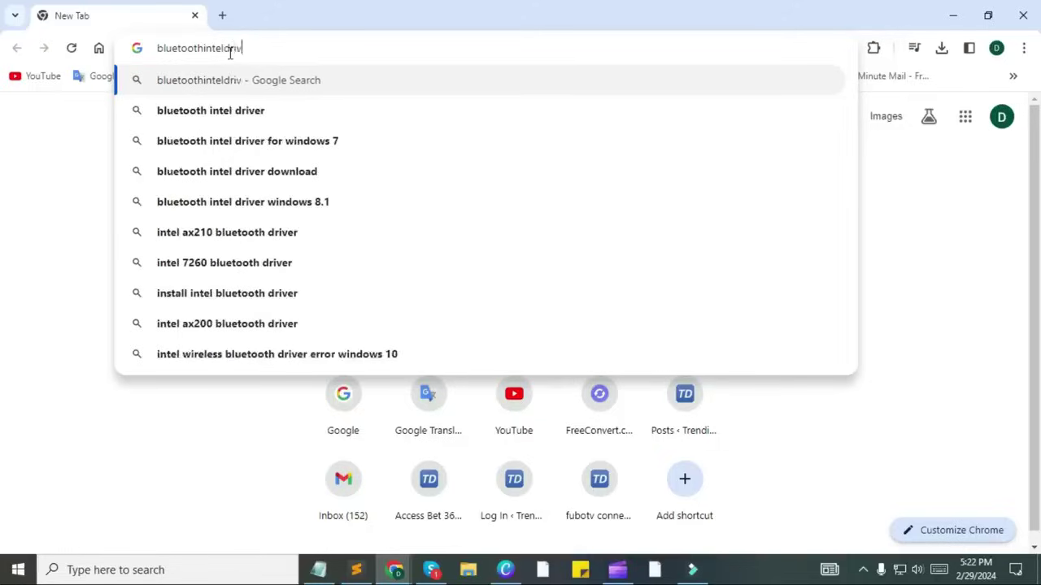
pyautogui.write('er')
pyautogui.click(232, 111)
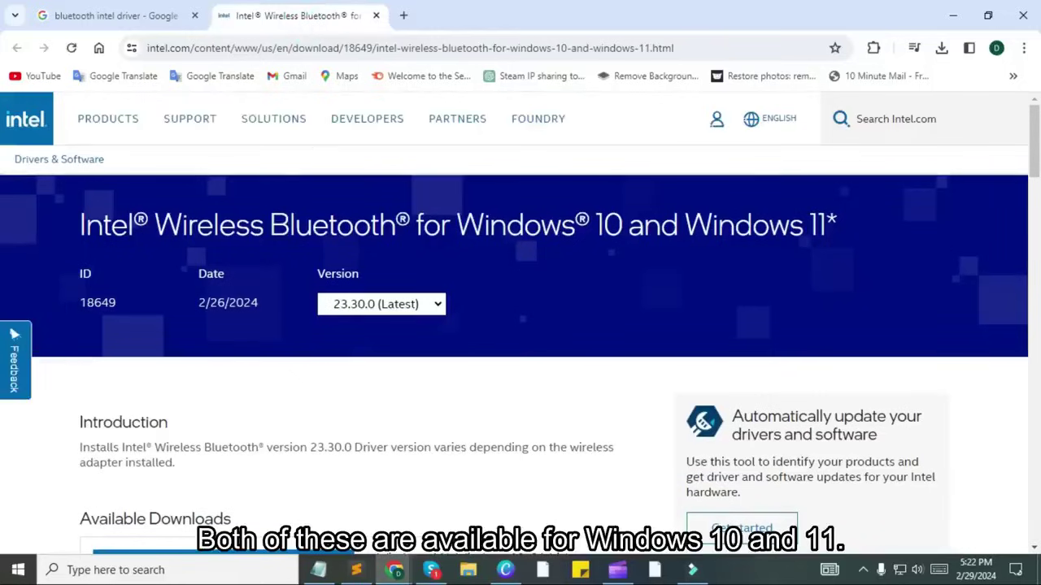
# Compare the 64-bit Windows 10/11 and 32-bit Windows 10 entries under Available Downloads
pyautogui.moveTo(64, 226); pyautogui.dragTo(893, 219)
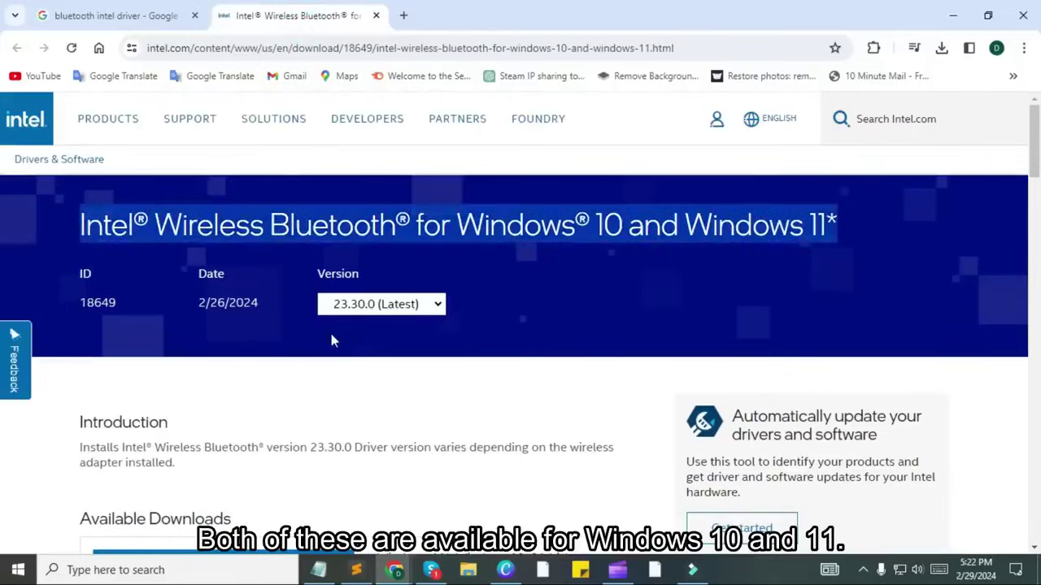
pyautogui.scroll(-4, 329, 340)
pyautogui.scroll(-3, 139, 217)
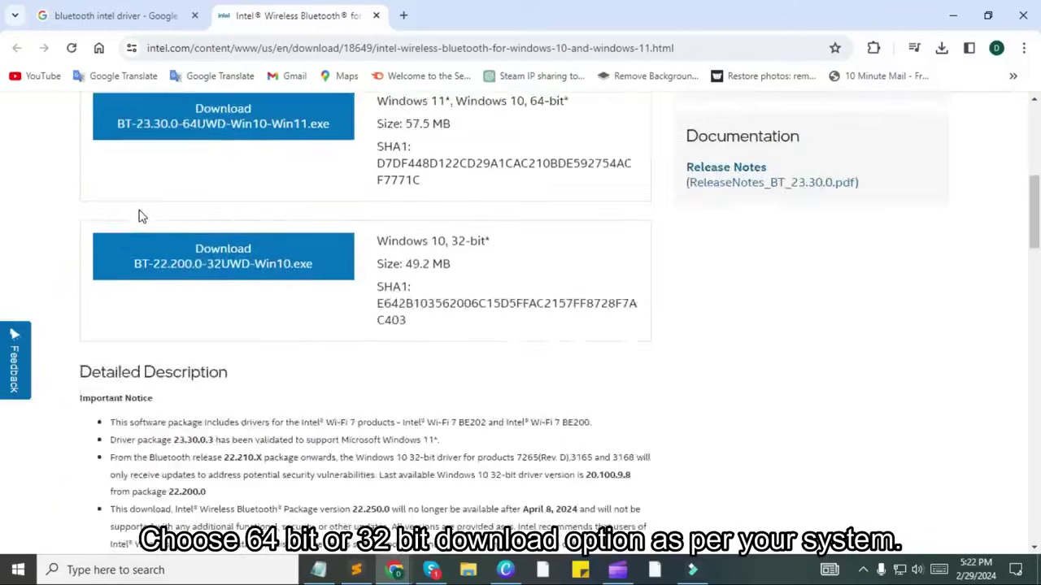
pyautogui.scroll(1, 139, 216)
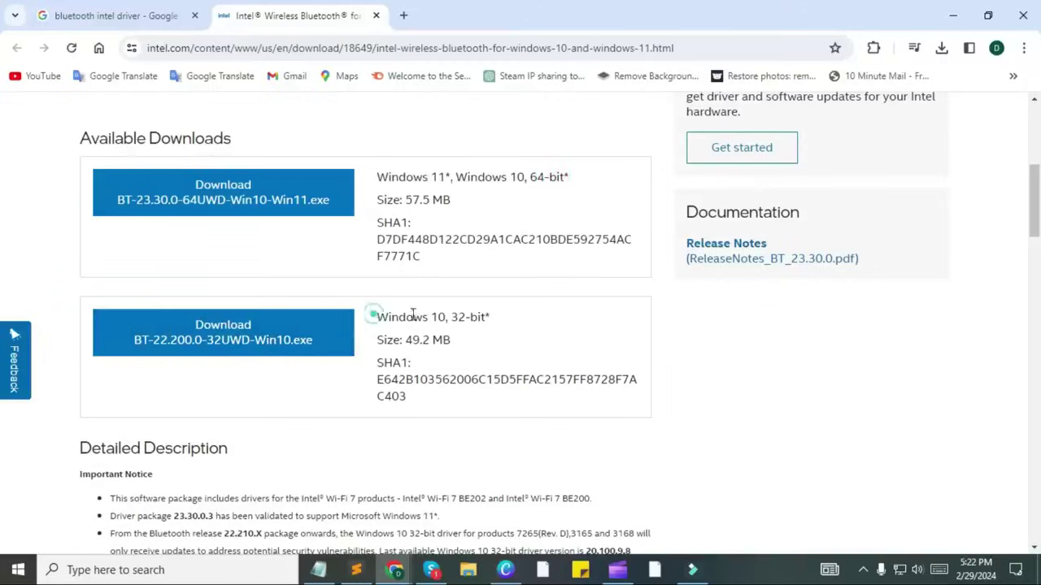
pyautogui.moveTo(374, 316); pyautogui.dragTo(565, 320)
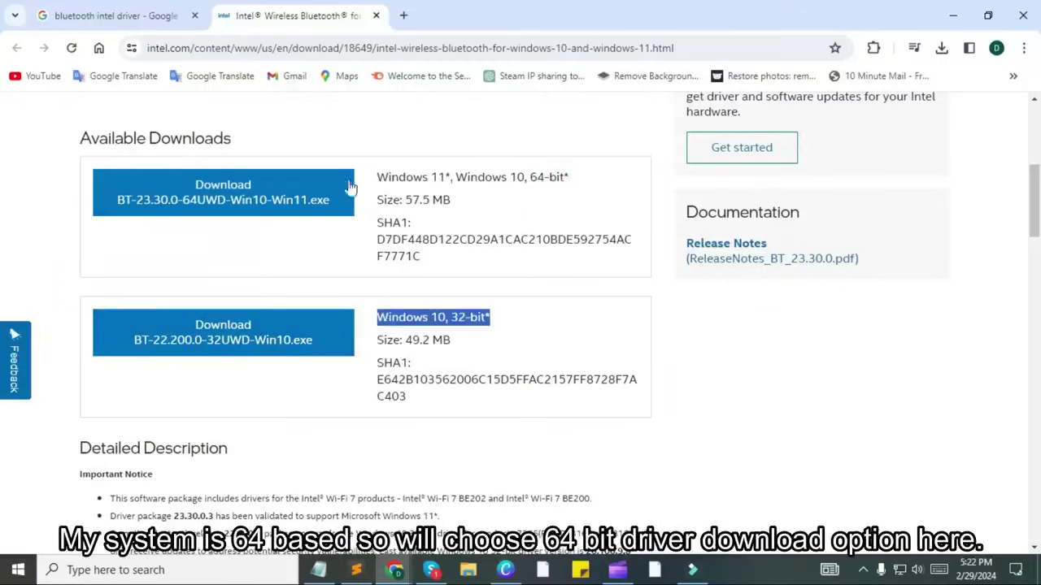
pyautogui.click(414, 193)
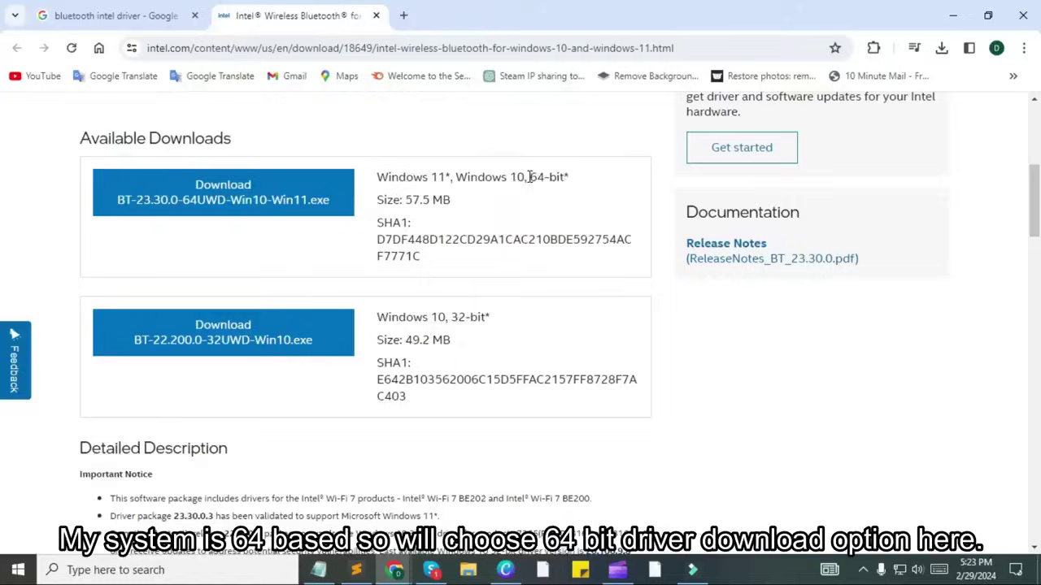
pyautogui.moveTo(520, 176); pyautogui.dragTo(621, 187)
pyautogui.click(555, 201)
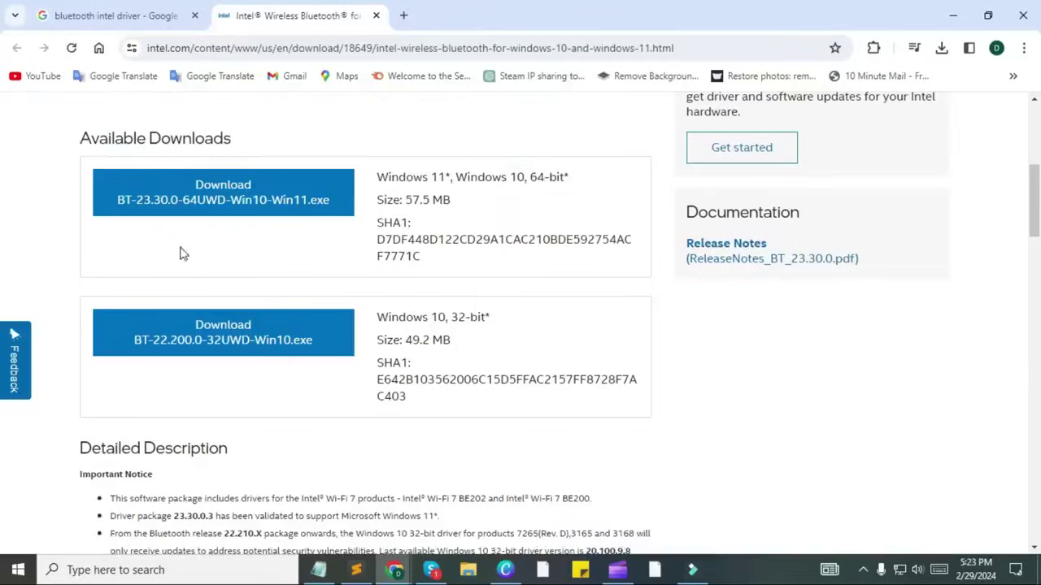
# Download the 64-bit Windows 10/11 installer, accepting the terms in Intel's license agreement
pyautogui.click(225, 192)
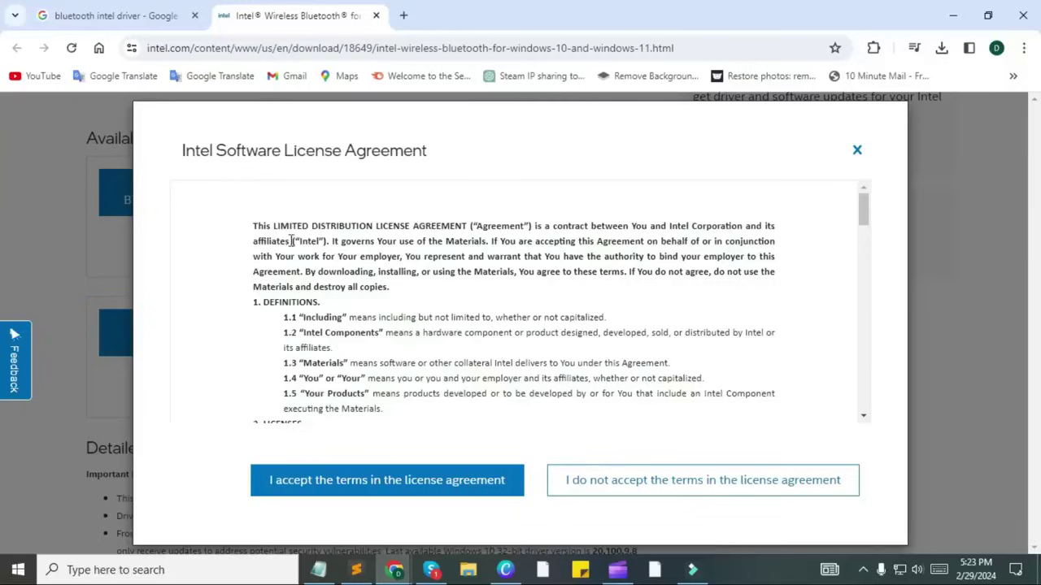
pyautogui.scroll(-2, 292, 241)
pyautogui.scroll(-2, 293, 261)
pyautogui.scroll(-3, 292, 285)
pyautogui.scroll(-1, 293, 317)
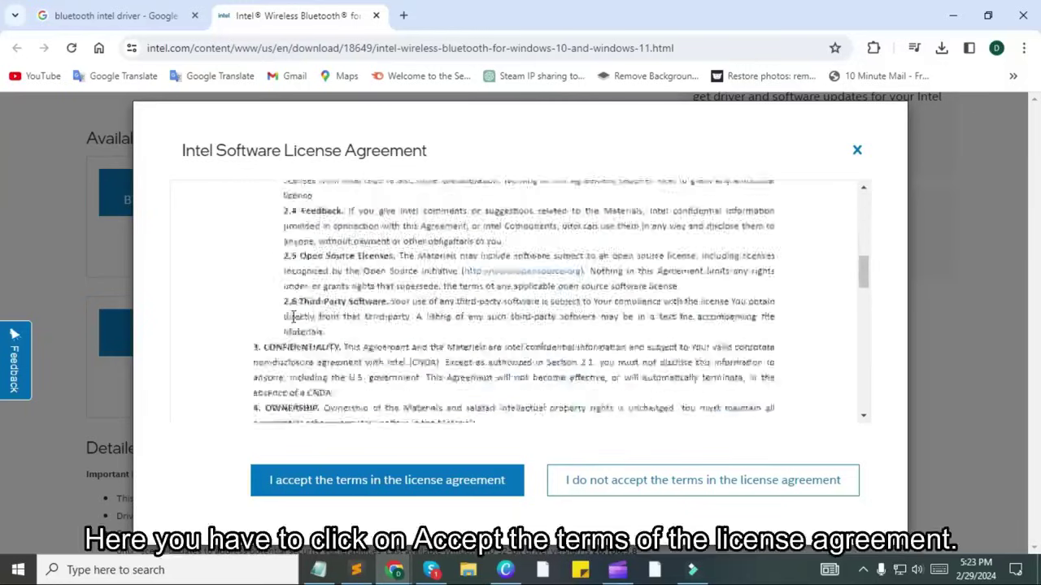
pyautogui.scroll(-4, 293, 317)
pyautogui.scroll(-3, 294, 323)
pyautogui.scroll(-2, 296, 330)
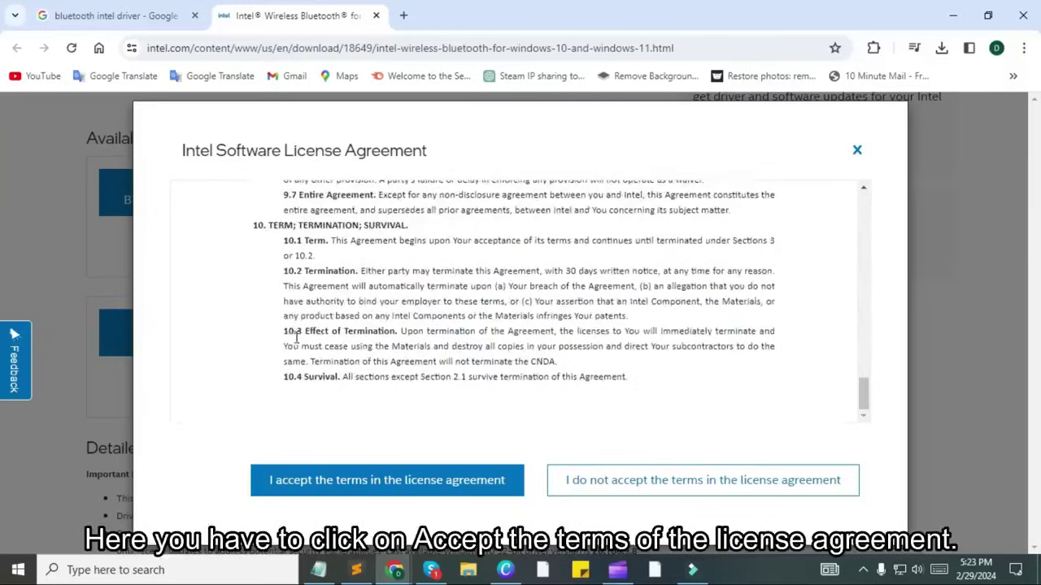
pyautogui.click(316, 494)
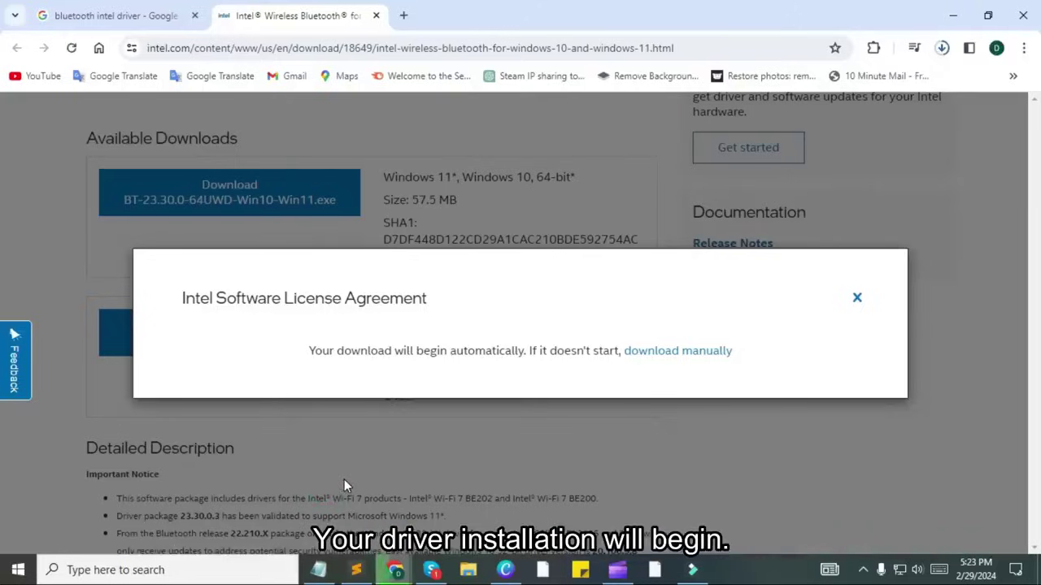
# Run BT-23.30.0-64UWD-Win10-Win11 from the Downloads folder and close the Explorer window
pyautogui.click(469, 570)
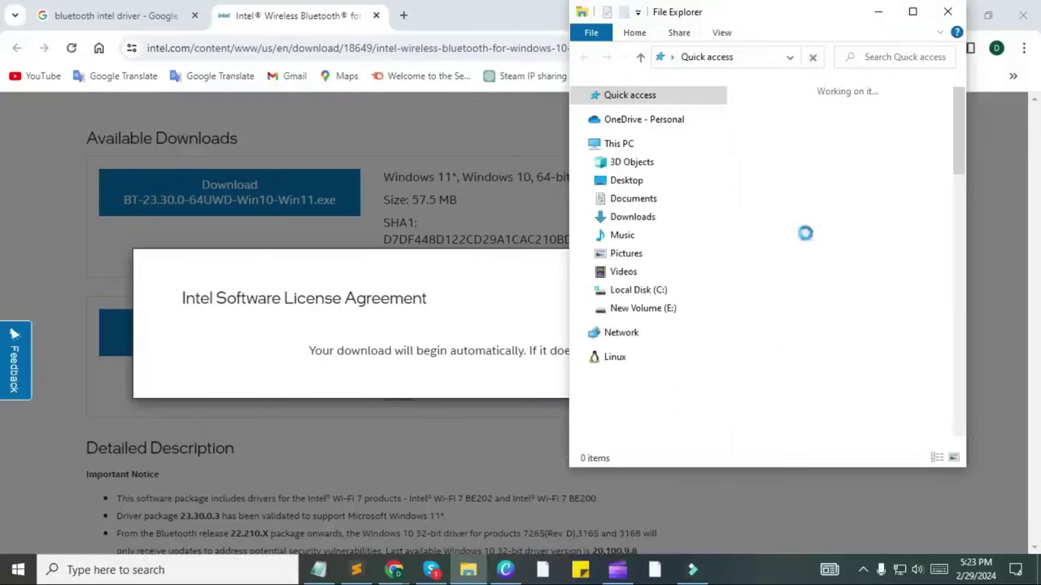
pyautogui.click(643, 216)
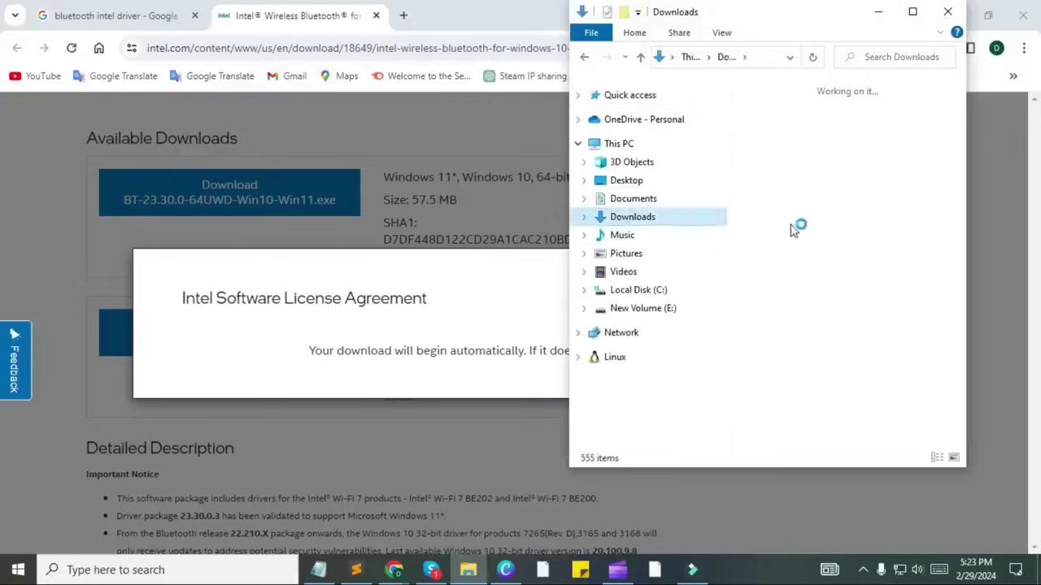
pyautogui.click(793, 168)
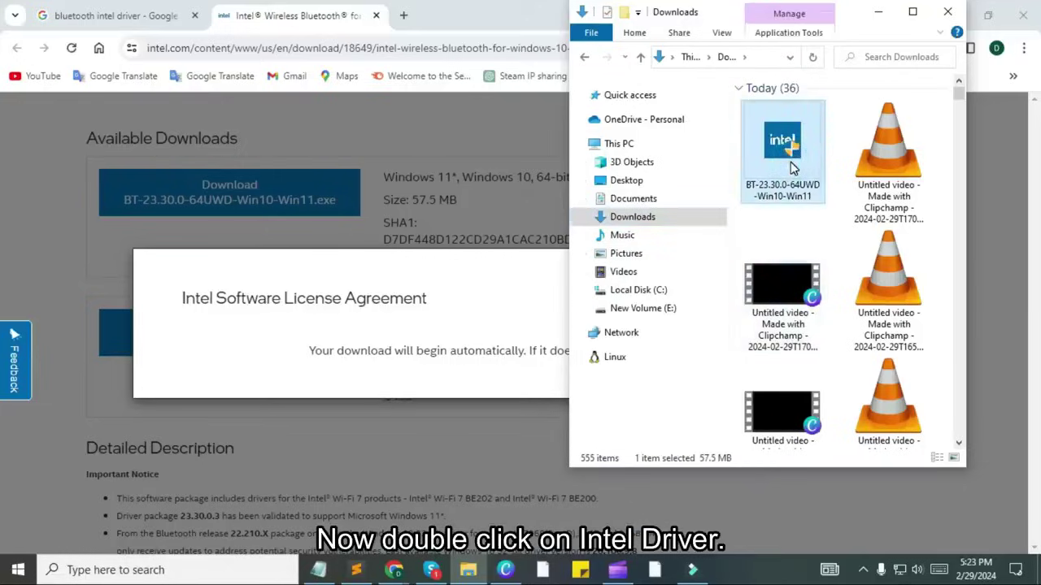
pyautogui.doubleClick(793, 167)
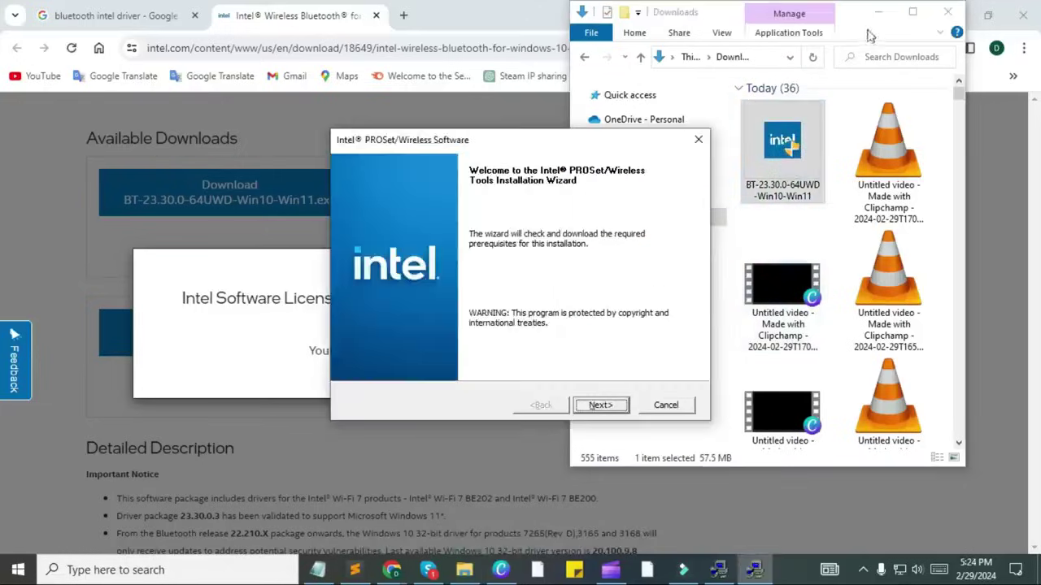
pyautogui.click(878, 13)
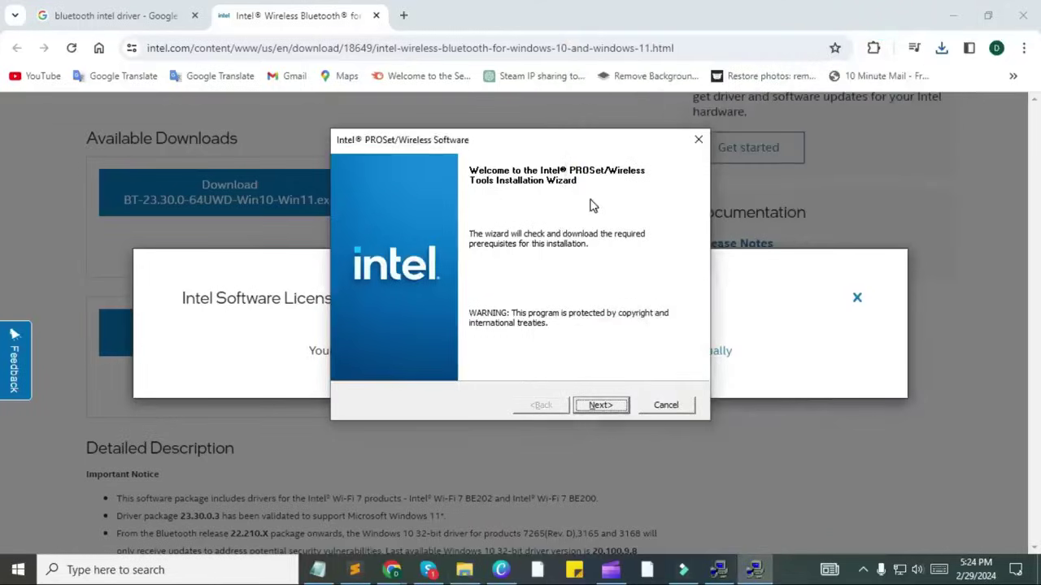
# Advance the Intel Bluetooth setup past its welcome page and accept the license terms
pyautogui.click(600, 405)
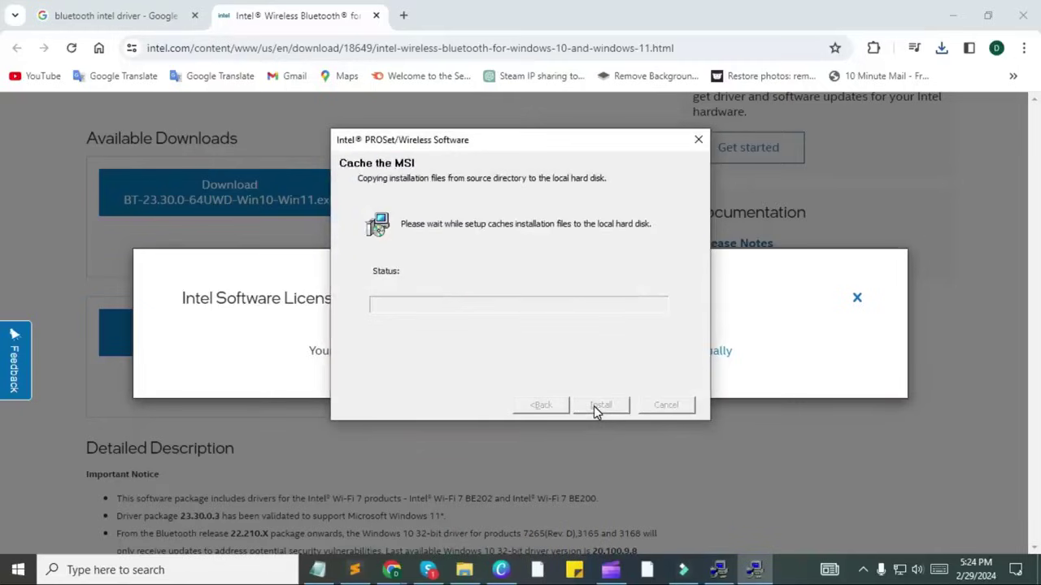
pyautogui.click(593, 408)
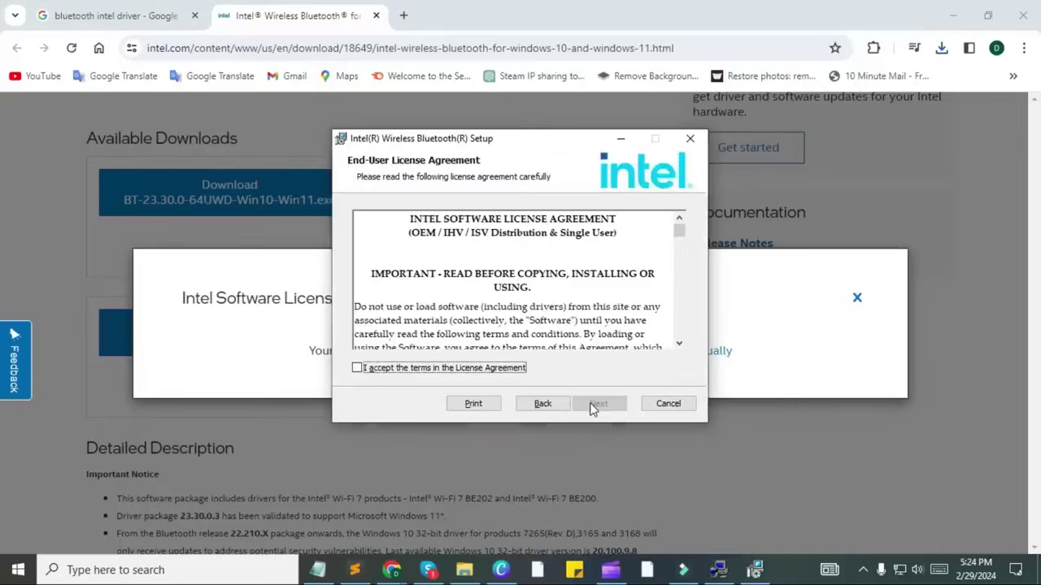
pyautogui.scroll(-1, 488, 313)
pyautogui.scroll(-1, 448, 277)
pyautogui.scroll(-1, 440, 273)
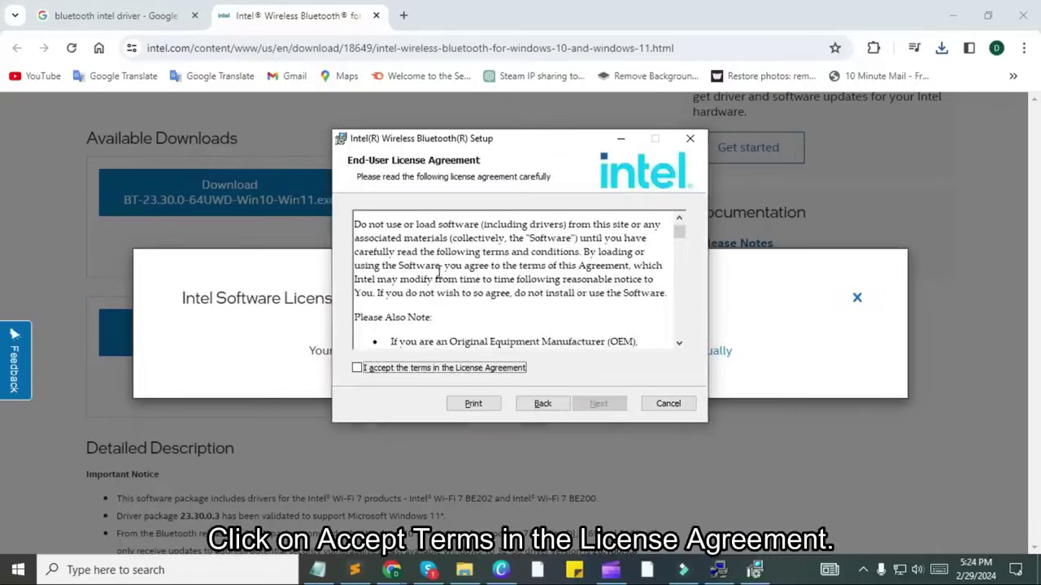
pyautogui.click(357, 368)
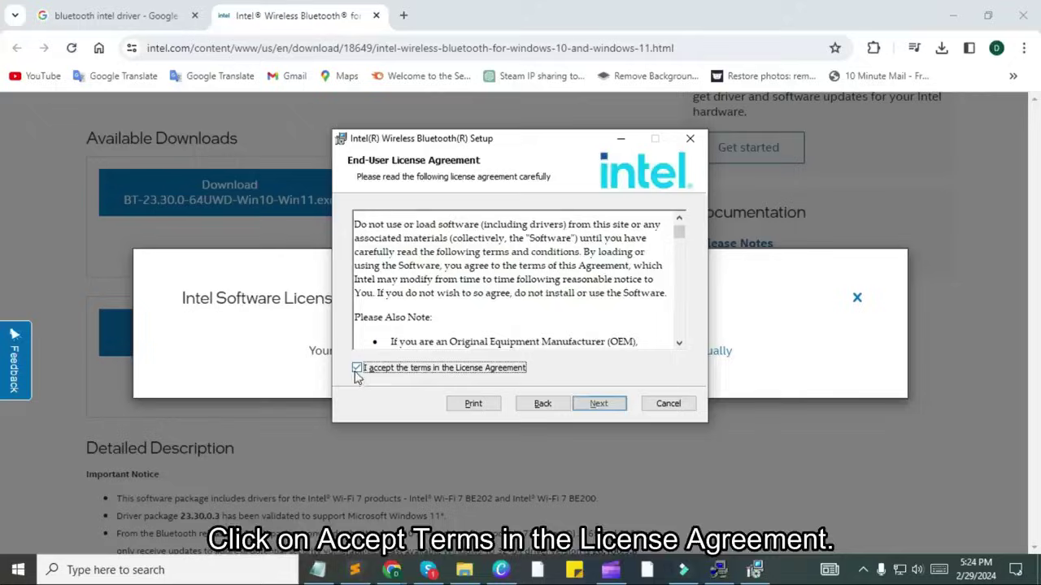
pyautogui.click(605, 406)
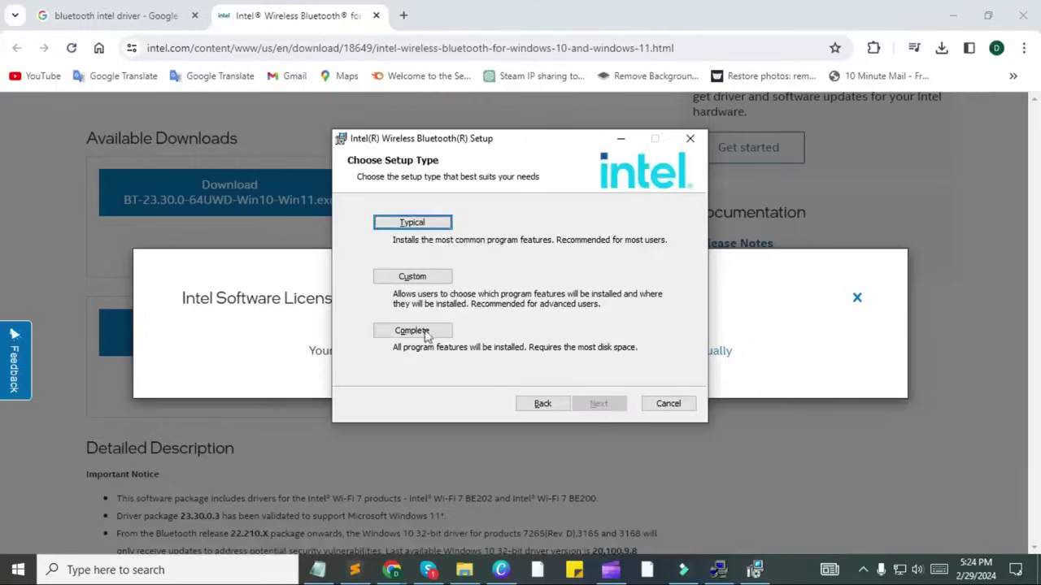
# Choose the Complete setup type, install the driver, finish, and dismiss the error message
pyautogui.click(412, 331)
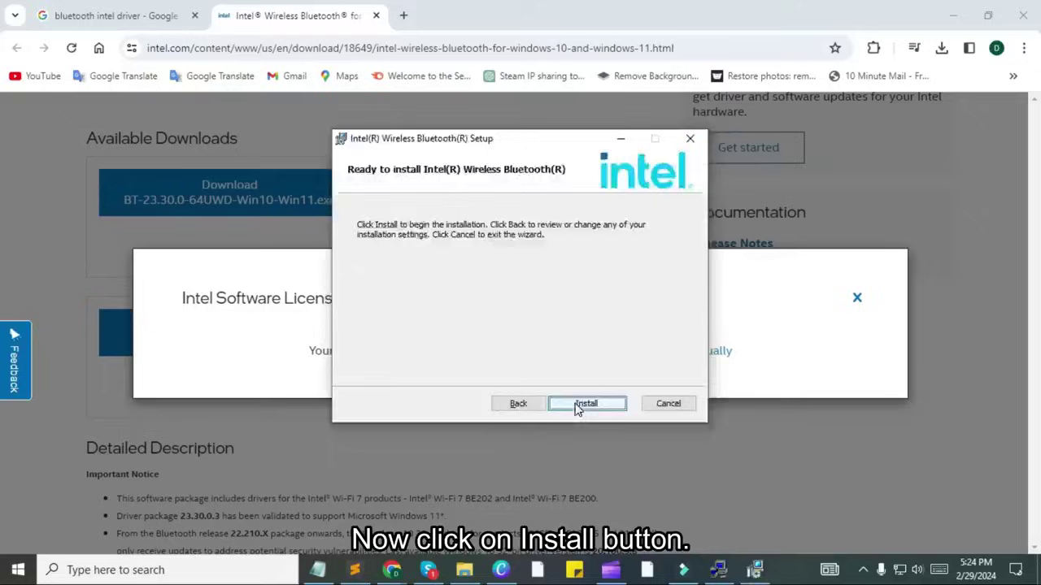
pyautogui.click(576, 404)
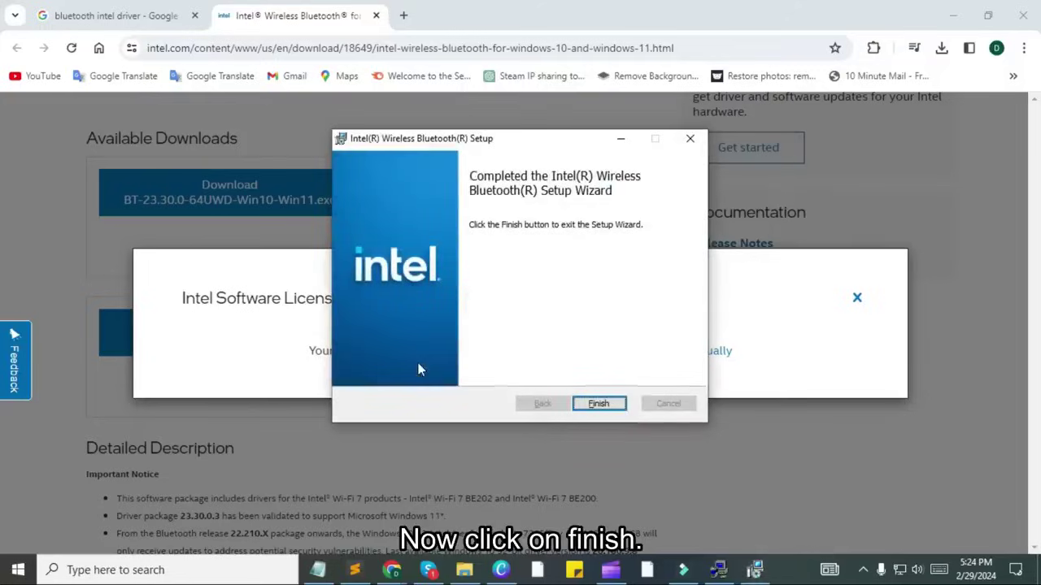
pyautogui.click(598, 407)
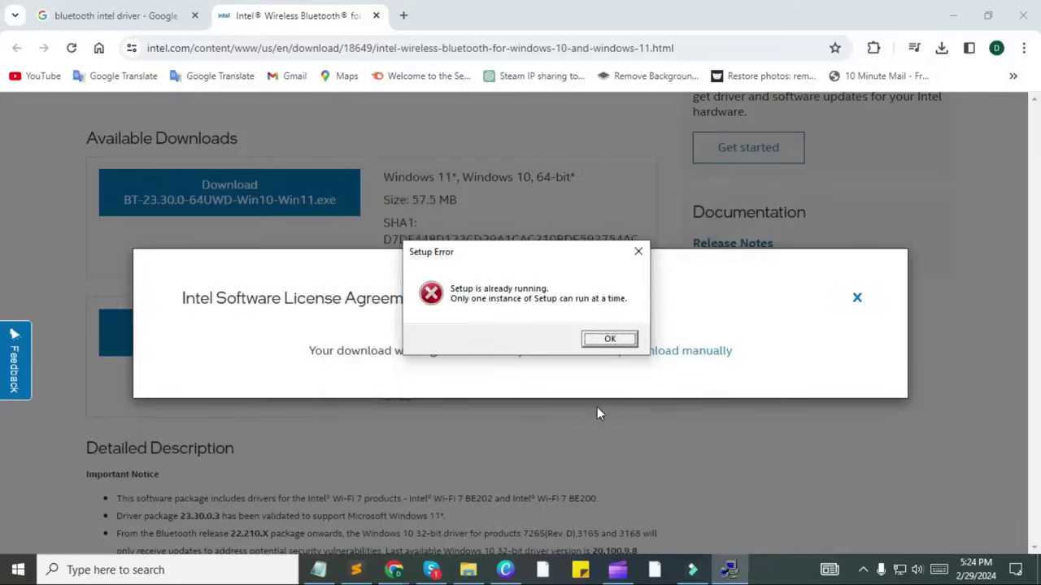
pyautogui.click(638, 253)
# Bring up the Start power options, then search 'blue' to reach Bluetooth & other devices settings
pyautogui.click(18, 570)
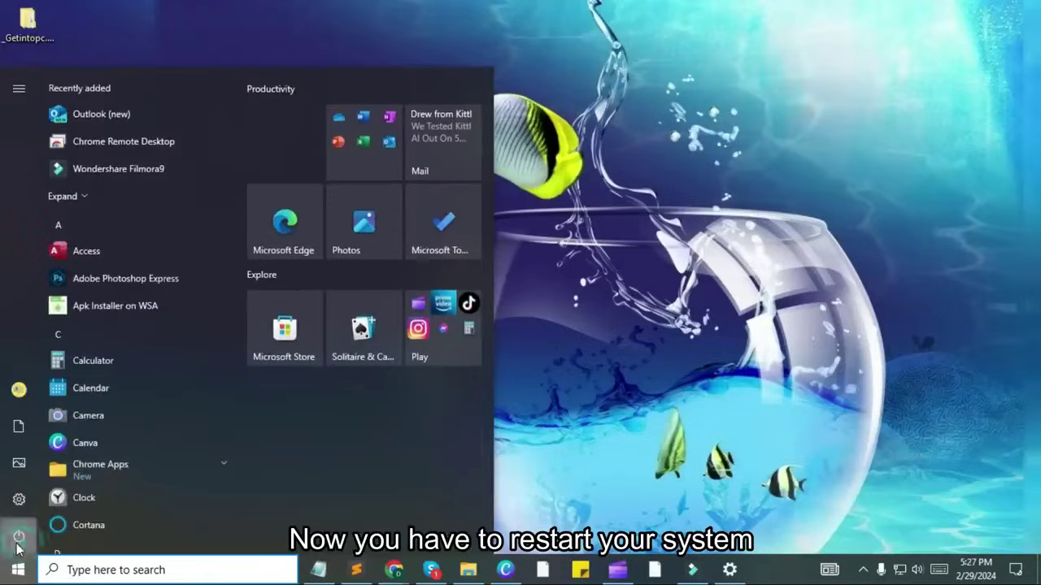
pyautogui.click(19, 539)
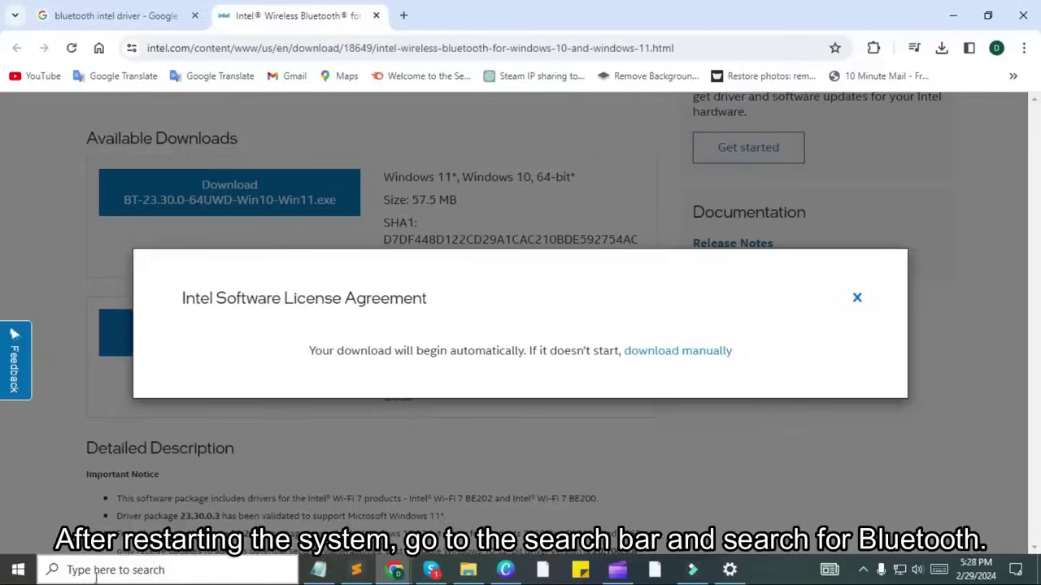
pyautogui.click(70, 571)
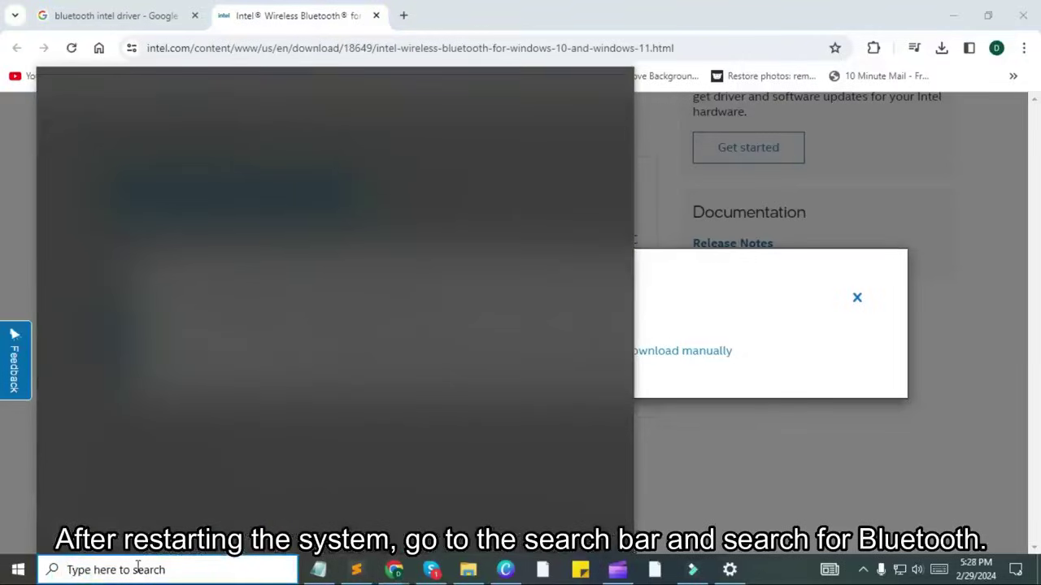
pyautogui.write('blue')
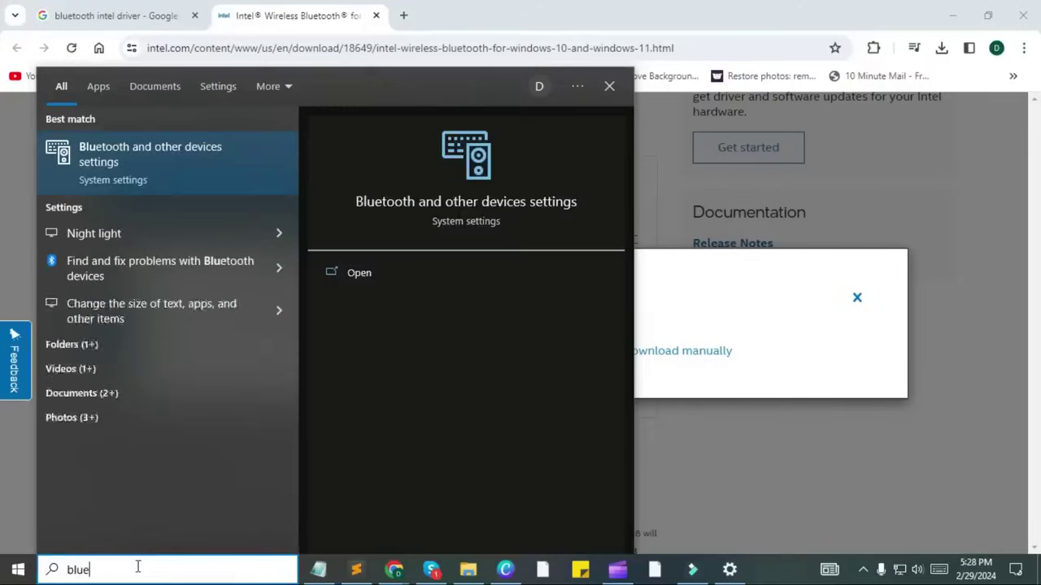
pyautogui.click(170, 175)
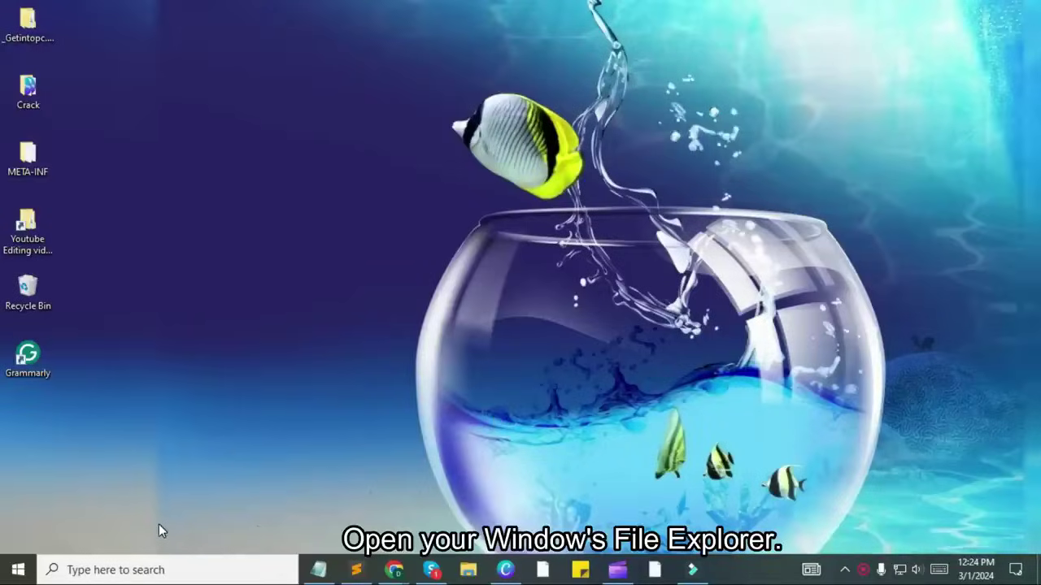
# Launch File Explorer maximized and open the Windows folder on Local Disk (C:)
pyautogui.click(111, 570)
pyautogui.write('file')
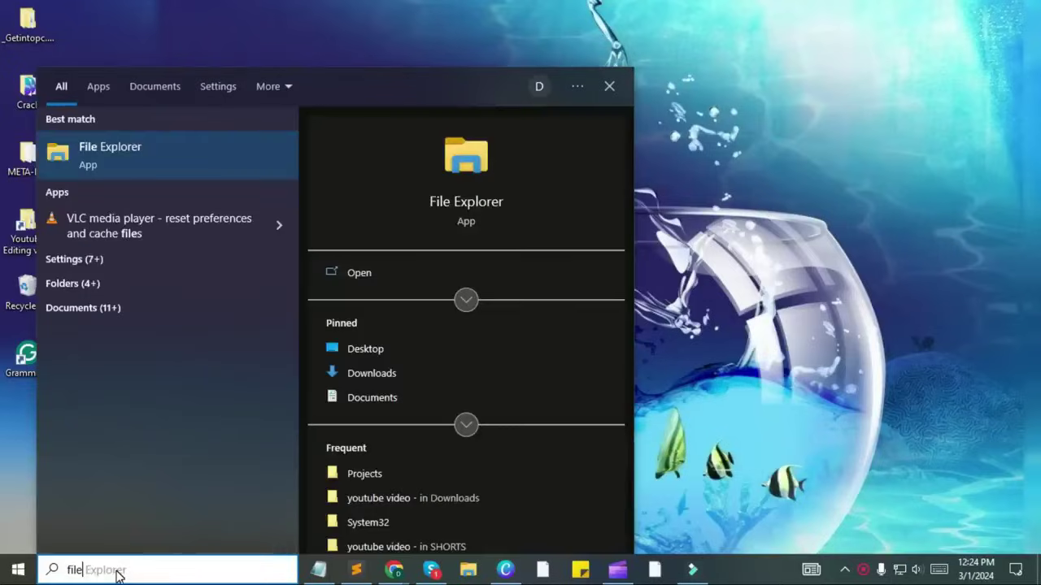
pyautogui.click(107, 167)
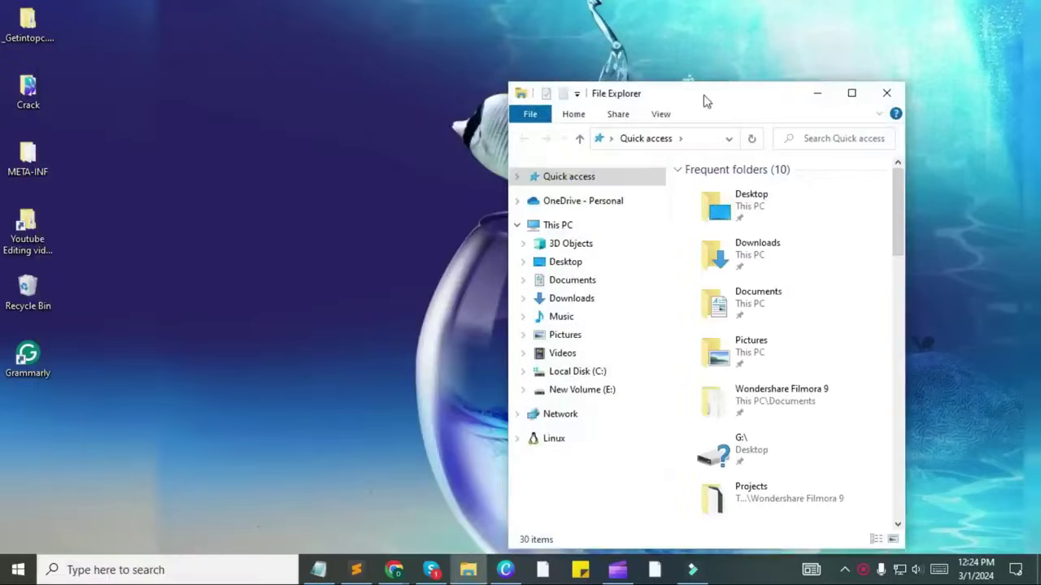
pyautogui.doubleClick(706, 101)
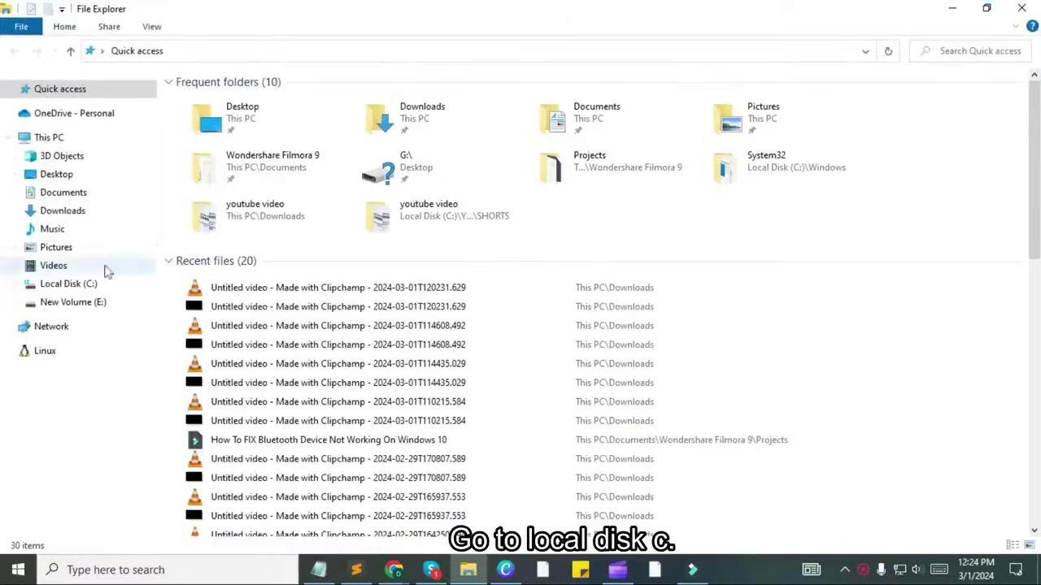
pyautogui.click(65, 290)
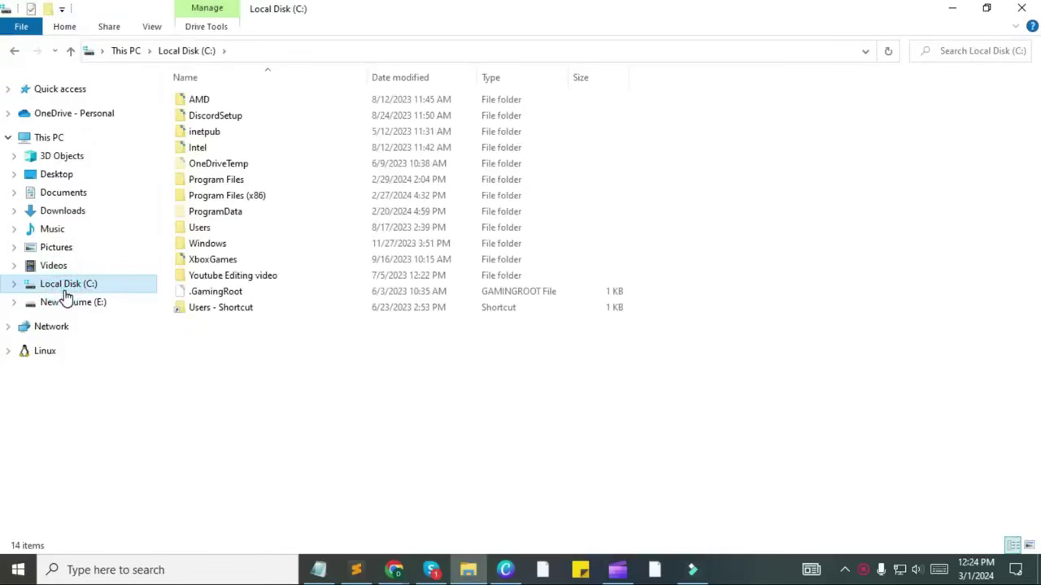
pyautogui.click(216, 247)
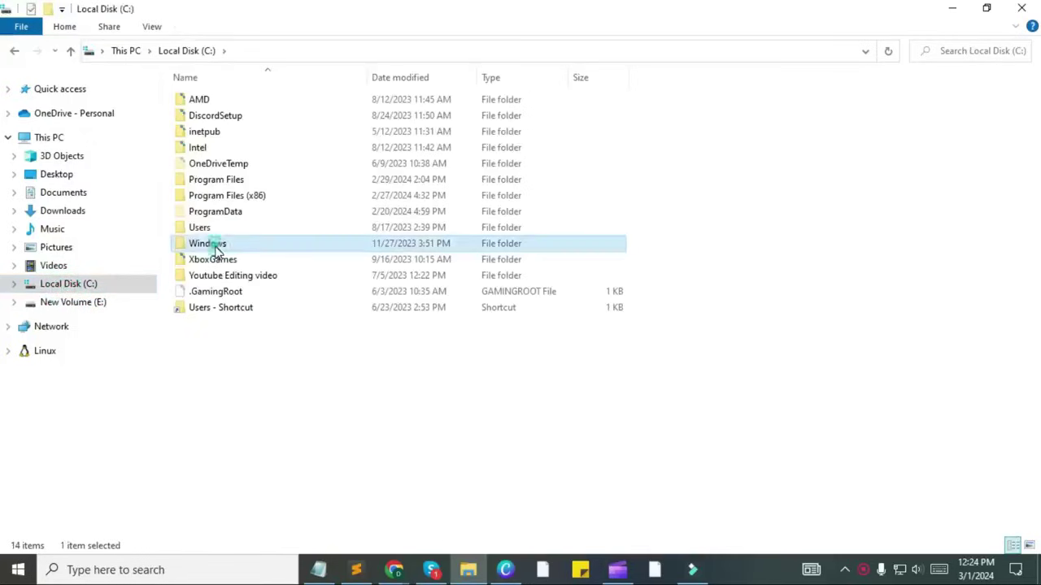
pyautogui.doubleClick(216, 249)
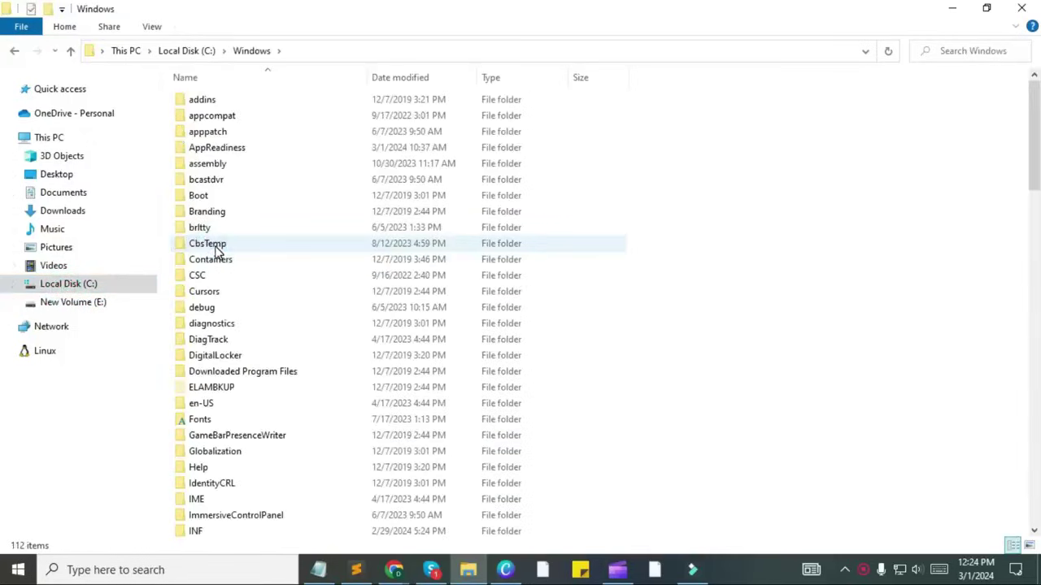
# Open the System32 folder and search it for fsquirt
pyautogui.scroll(-5, 218, 252)
pyautogui.scroll(-1, 218, 252)
pyautogui.scroll(-5, 218, 252)
pyautogui.scroll(-3, 218, 252)
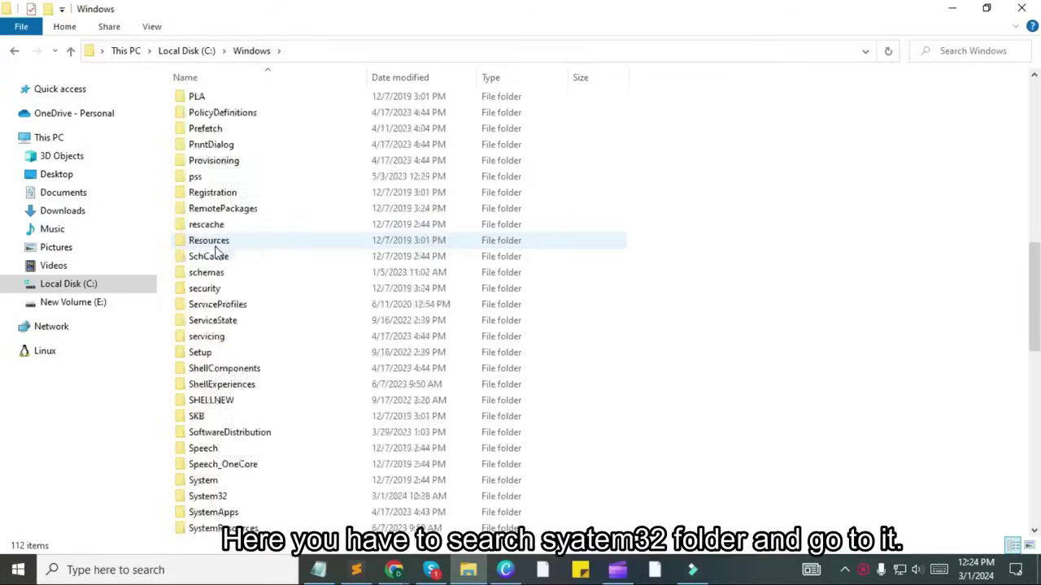
pyautogui.scroll(-2, 218, 252)
pyautogui.scroll(-4, 215, 244)
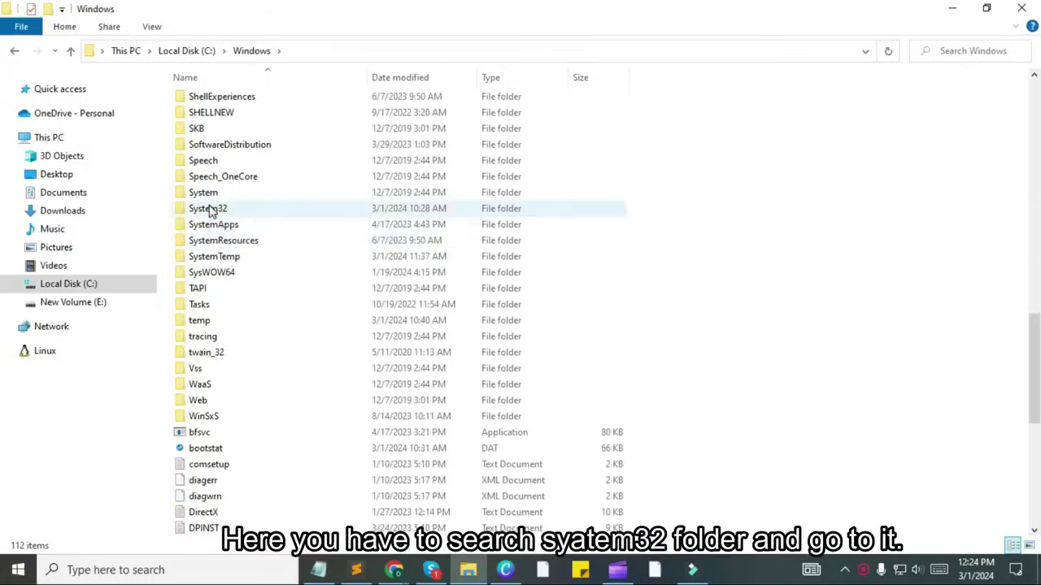
pyautogui.click(213, 210)
pyautogui.doubleClick(249, 213)
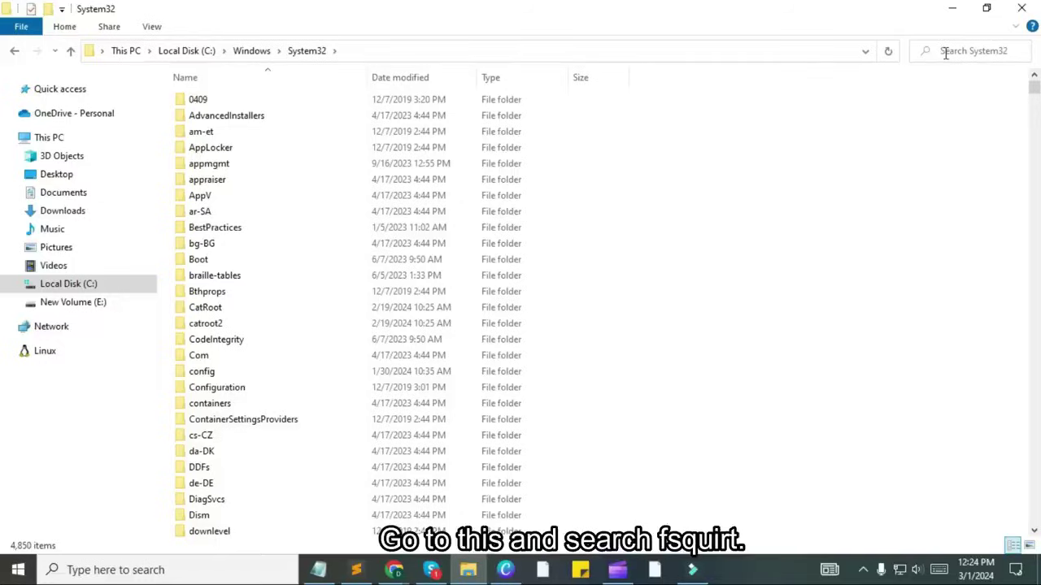
pyautogui.write('fsquirt')
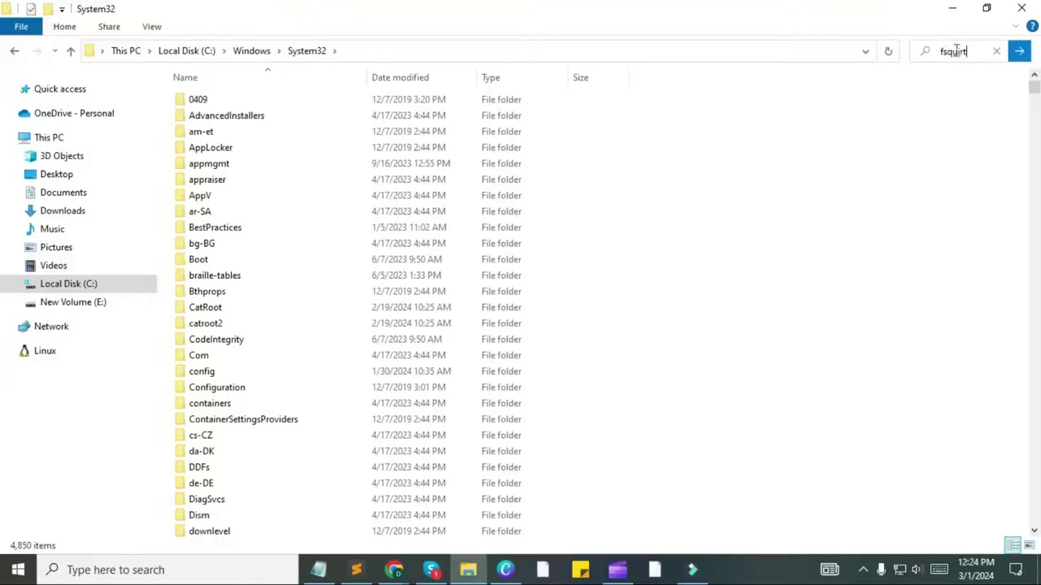
pyautogui.click(1020, 57)
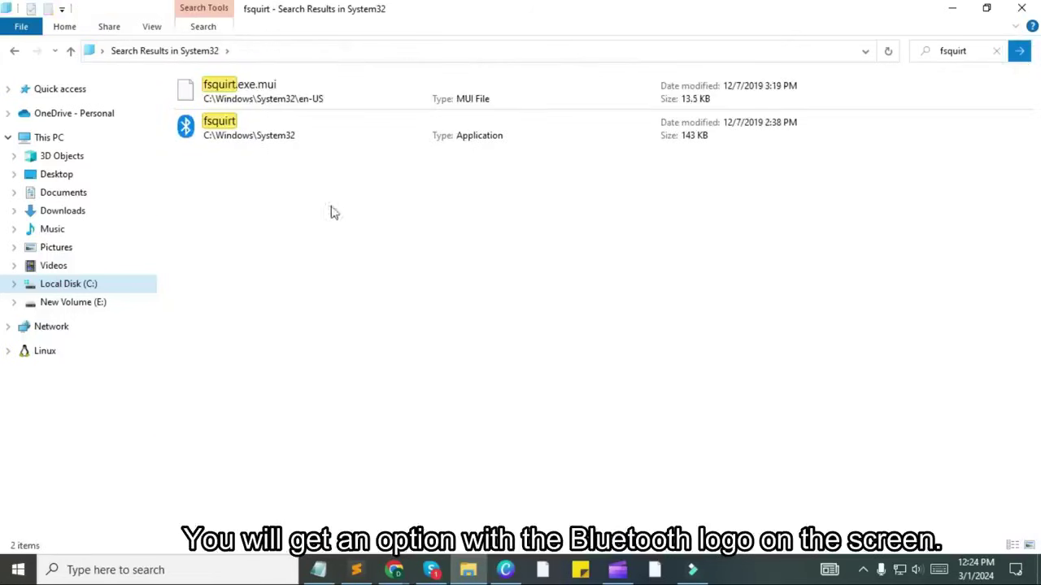
# Create a desktop shortcut for fsquirt via Send to > Desktop (create shortcut)
pyautogui.click(272, 139)
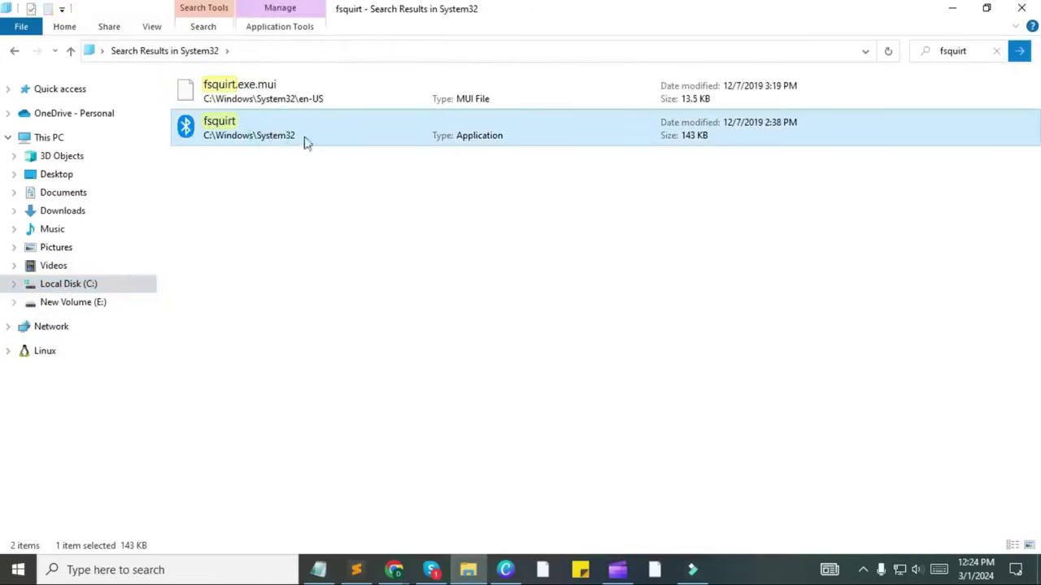
pyautogui.rightClick(262, 135)
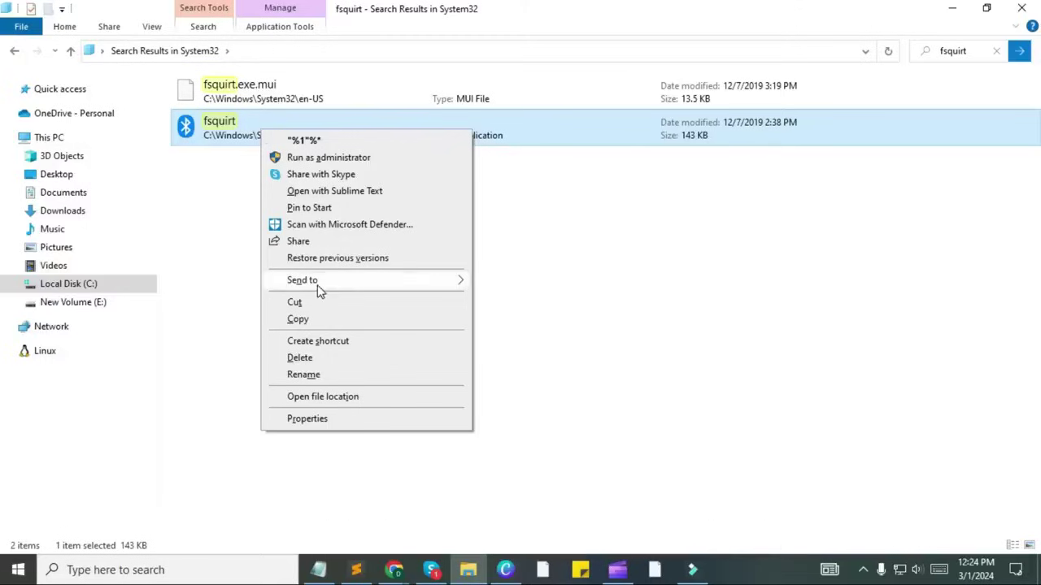
pyautogui.click(317, 281)
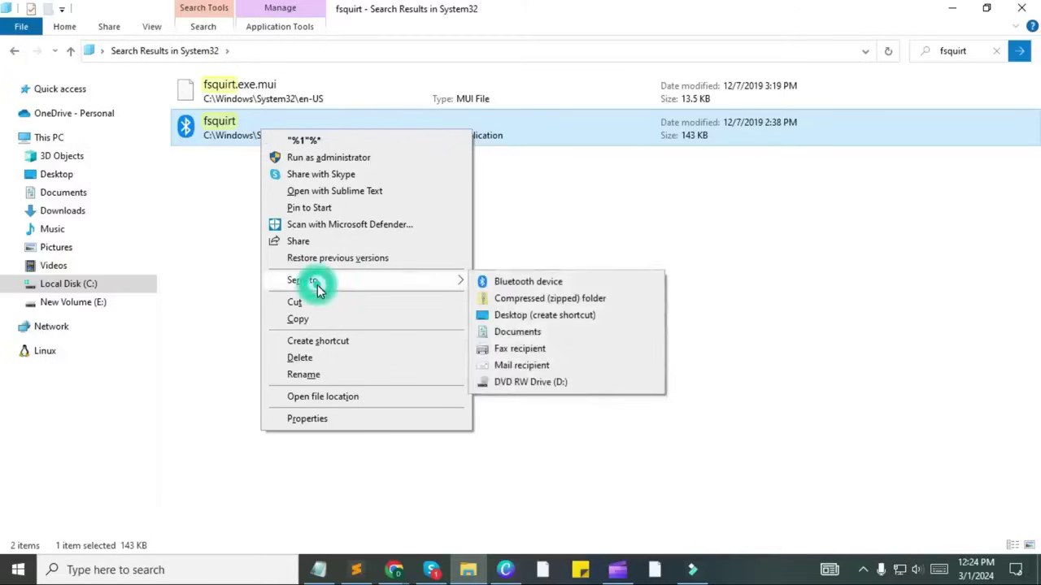
pyautogui.click(532, 317)
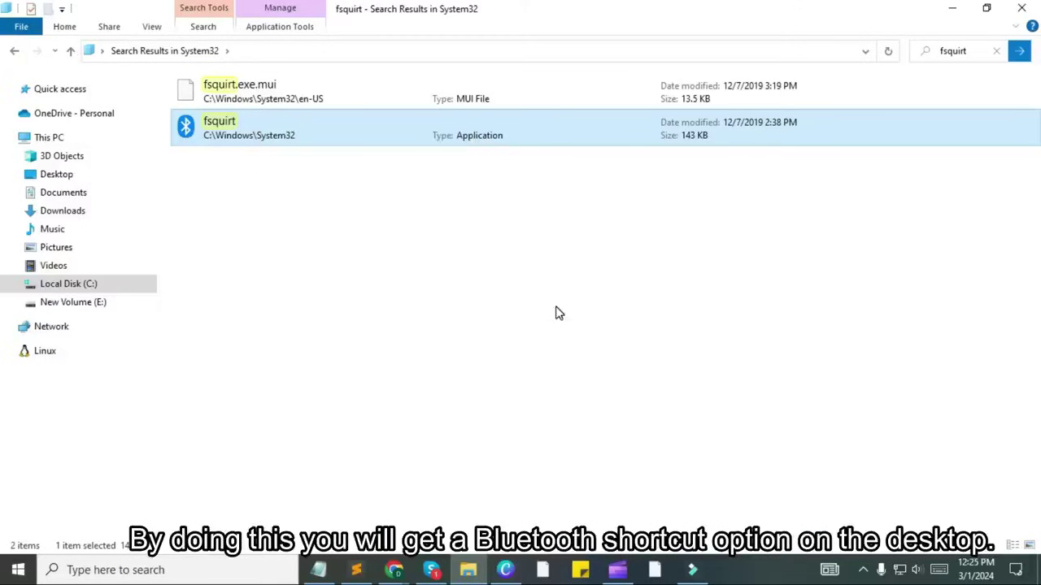
# Minimize Explorer and move the fsquirt shortcut near the middle of the desktop
pyautogui.click(951, 10)
pyautogui.click(260, 289)
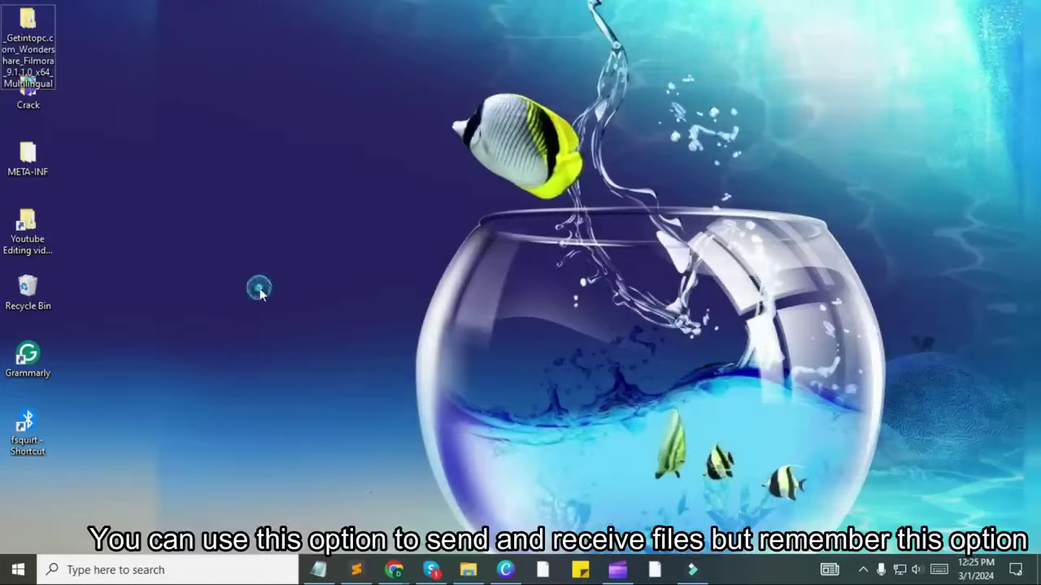
pyautogui.moveTo(28, 424); pyautogui.dragTo(313, 293)
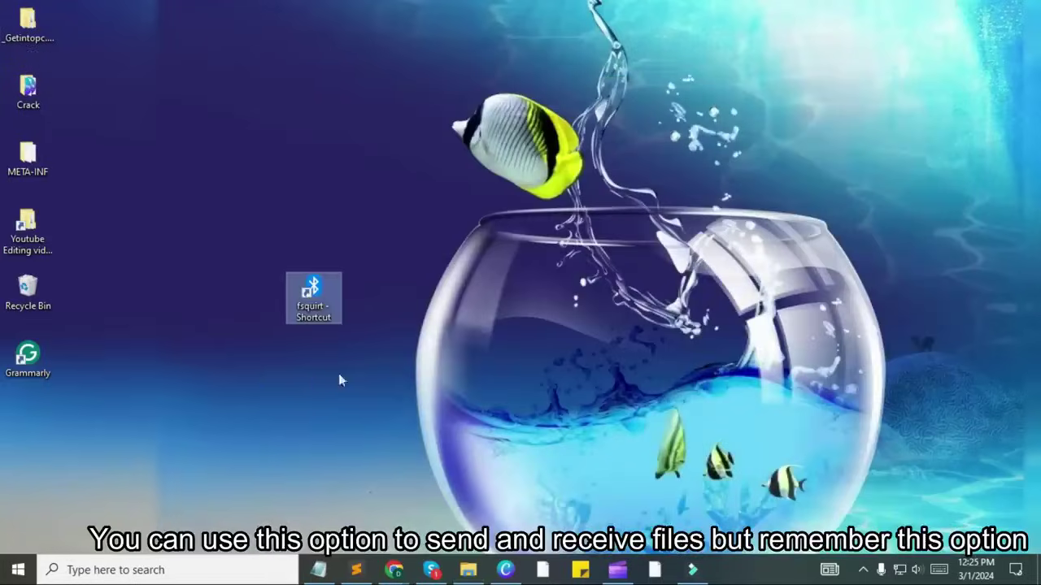
pyautogui.click(304, 335)
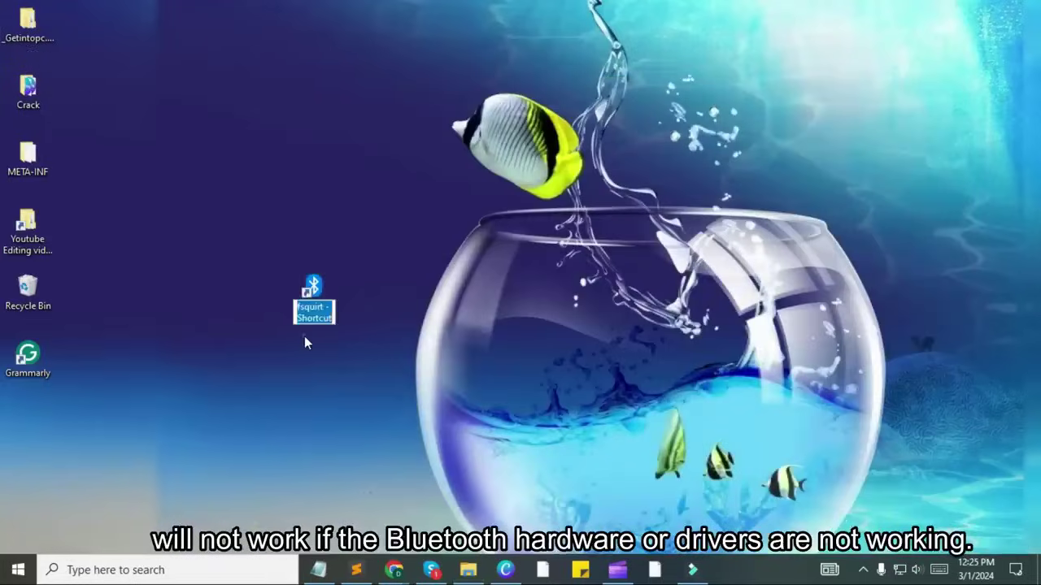
pyautogui.click(304, 339)
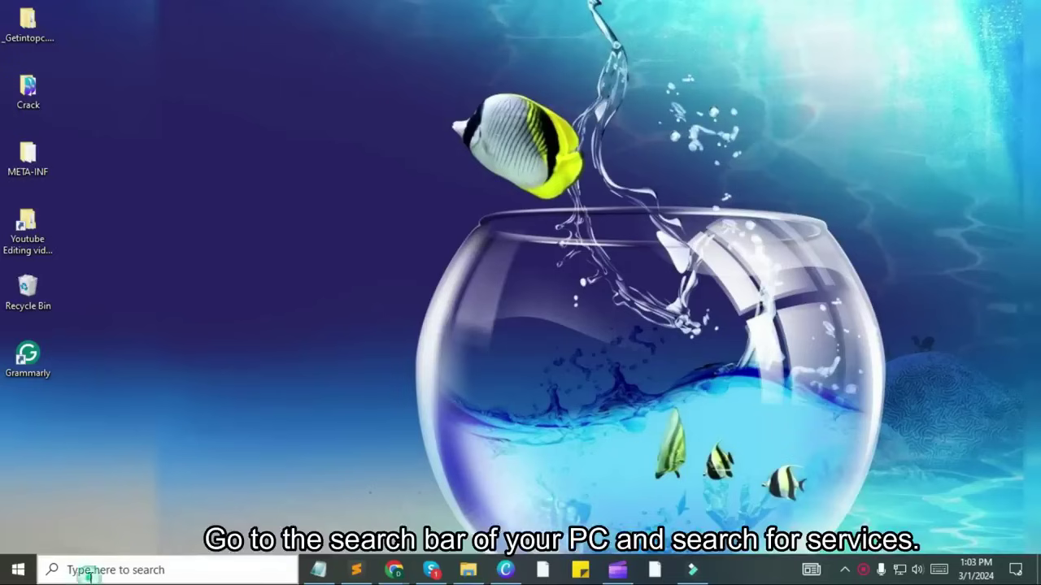
# Launch the Services app from a 'services' search and maximize its window
pyautogui.click(93, 571)
pyautogui.write('s')
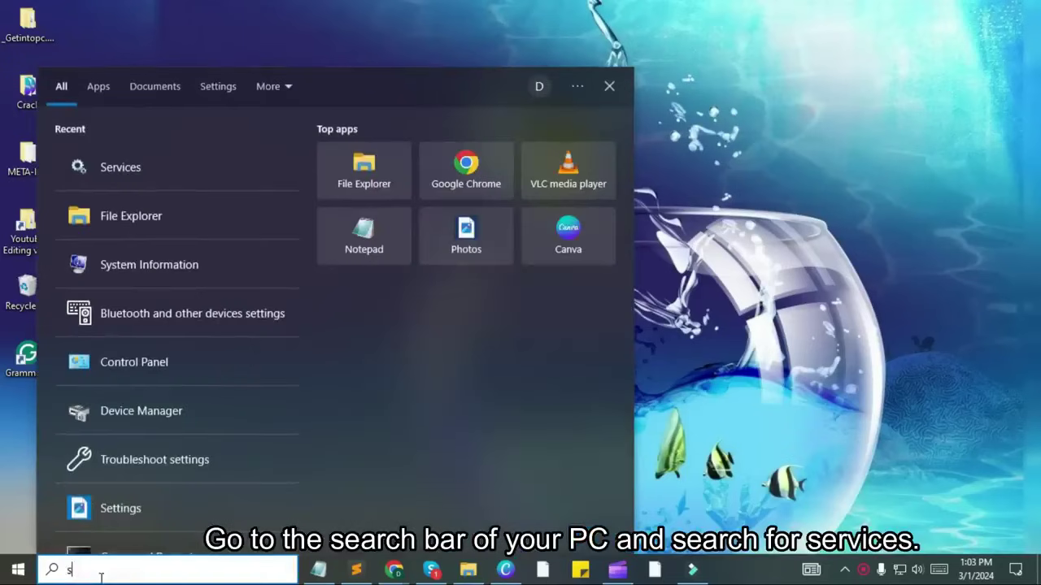
pyautogui.write('ervic')
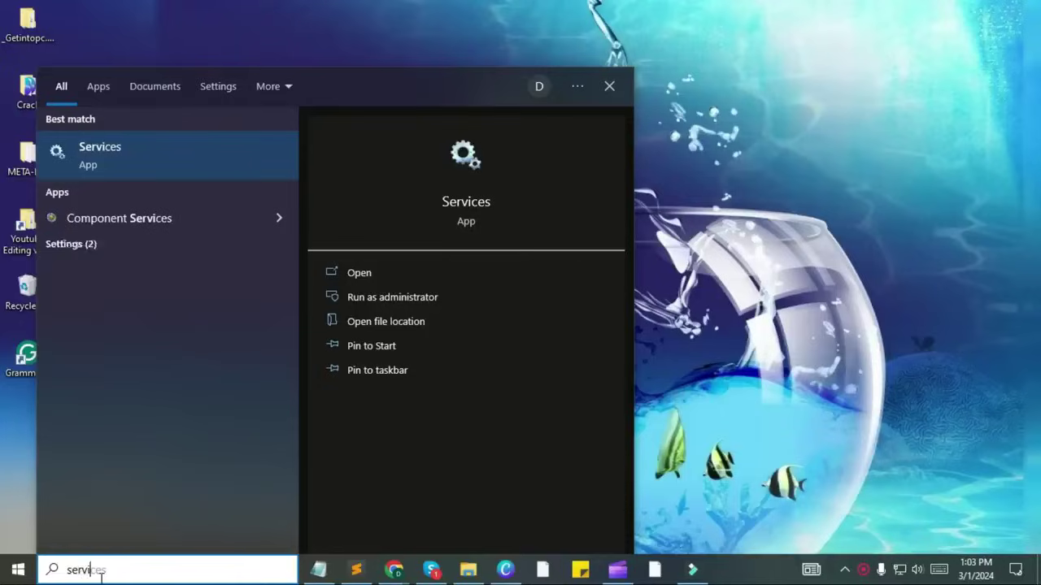
pyautogui.write('es')
pyautogui.click(86, 158)
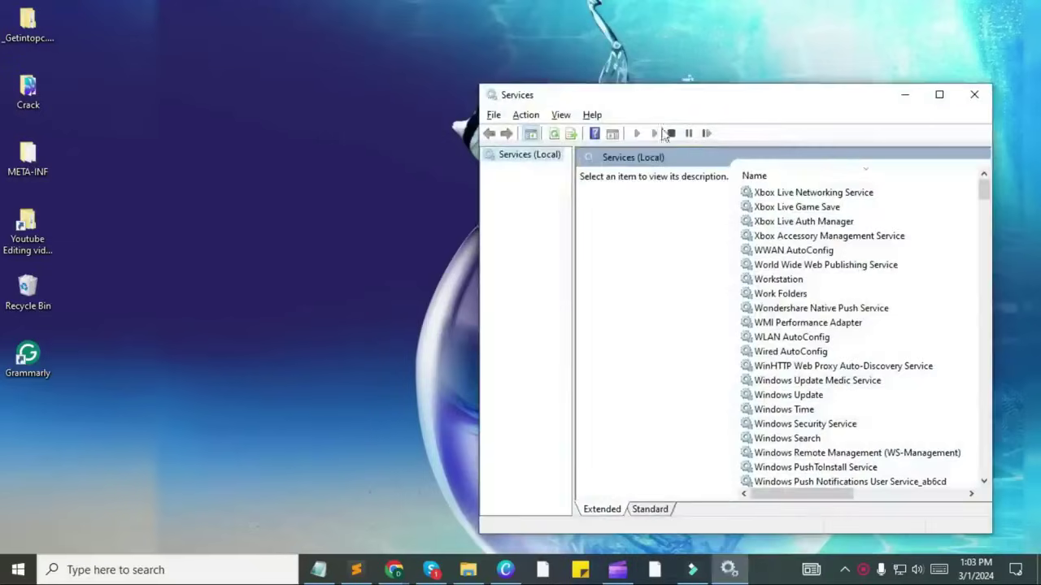
pyautogui.doubleClick(662, 104)
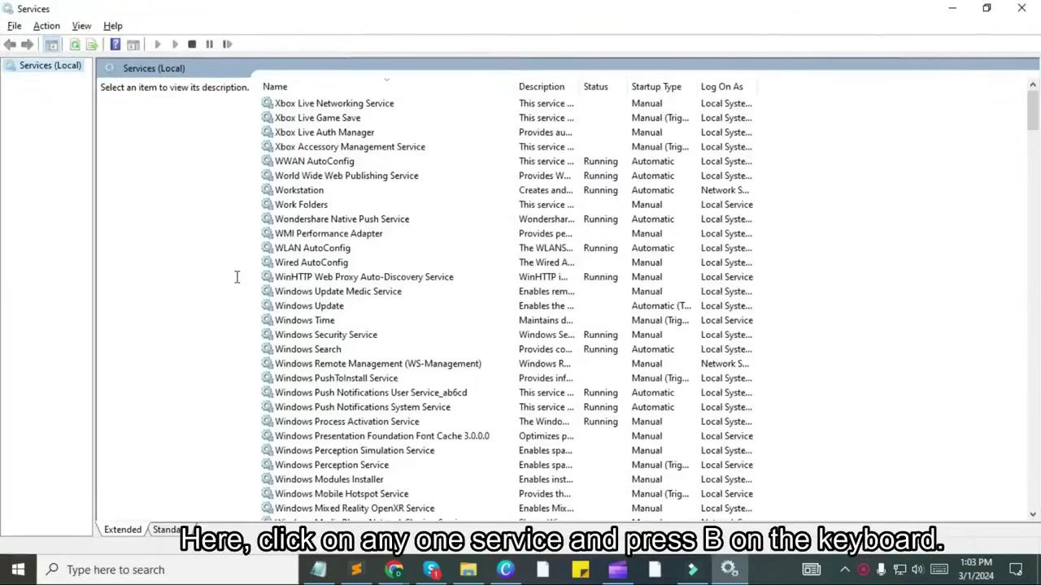
# Jump to the B entries and review the Bluetooth User Support, Support and Audio Gateway services
pyautogui.click(359, 262)
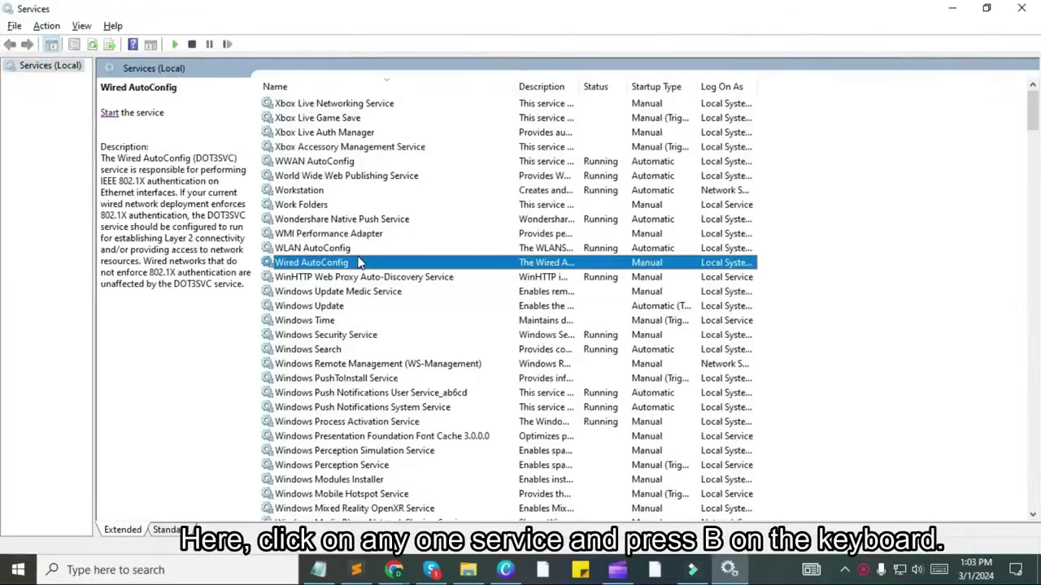
pyautogui.press('b')
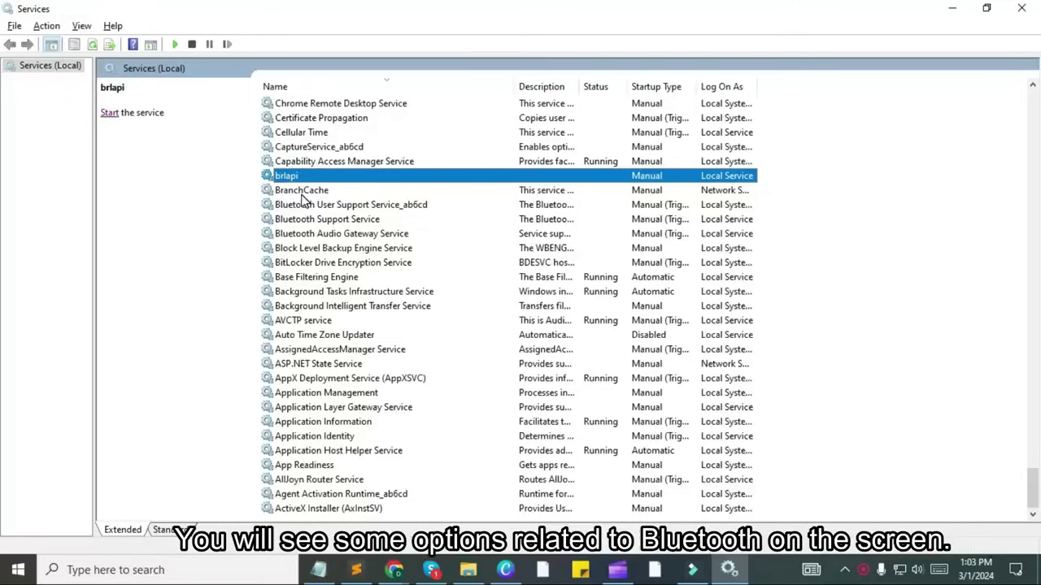
pyautogui.click(300, 206)
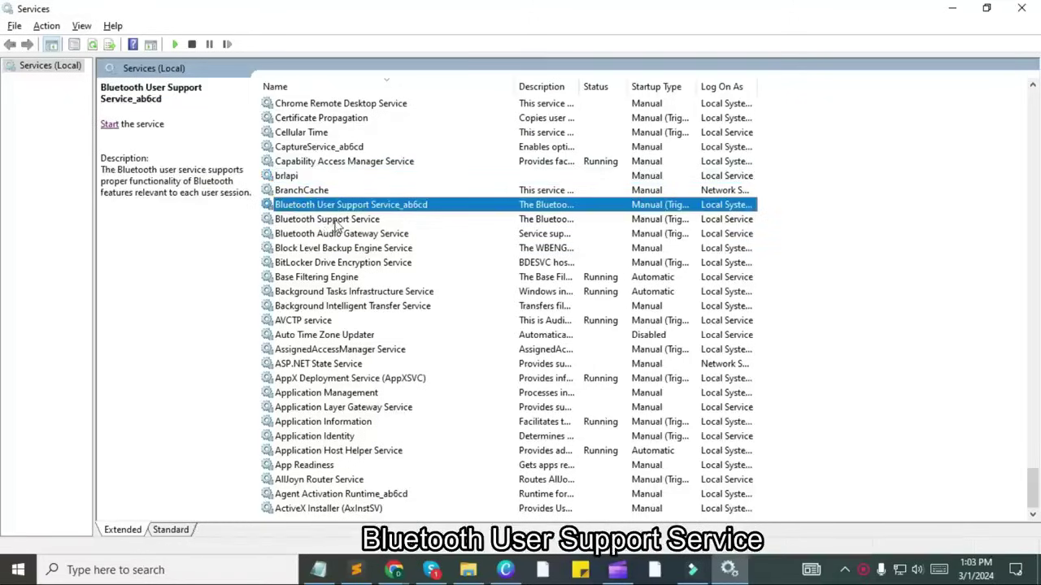
pyautogui.click(332, 220)
pyautogui.click(332, 233)
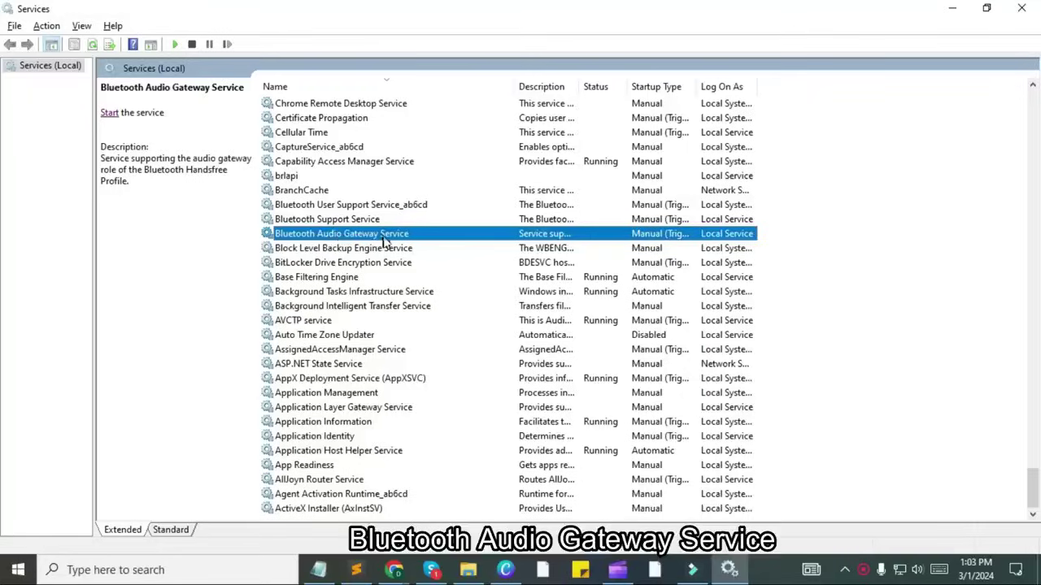
pyautogui.click(343, 208)
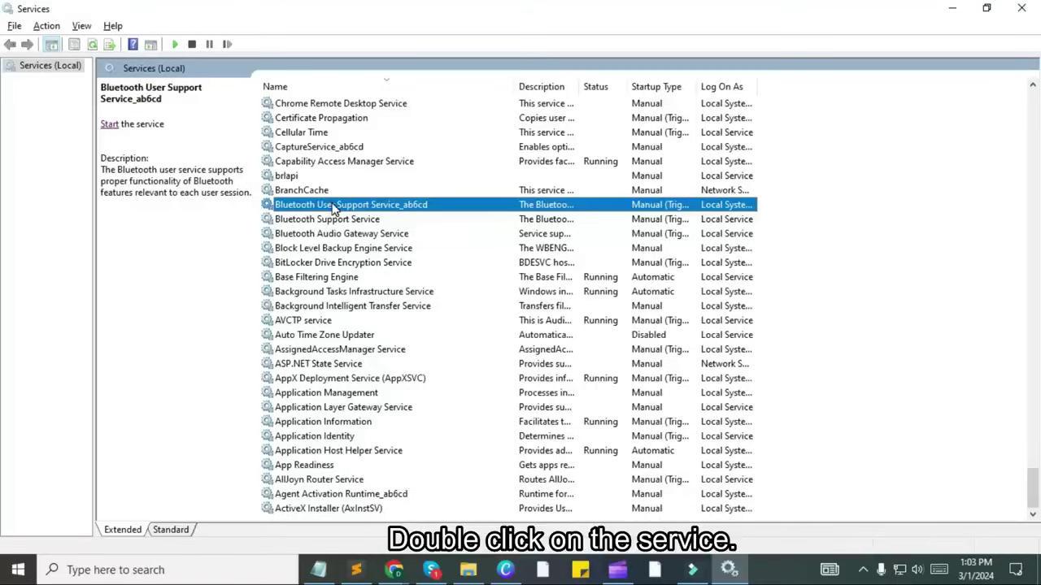
# Set Bluetooth User Support Service_ab6cd's startup type to Automatic and start the service
pyautogui.doubleClick(333, 208)
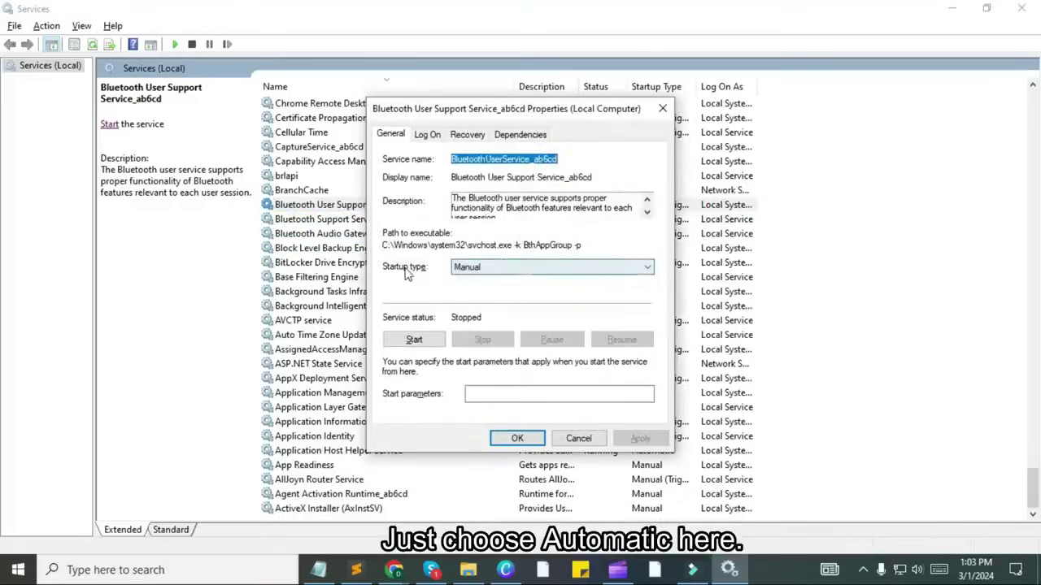
pyautogui.click(504, 268)
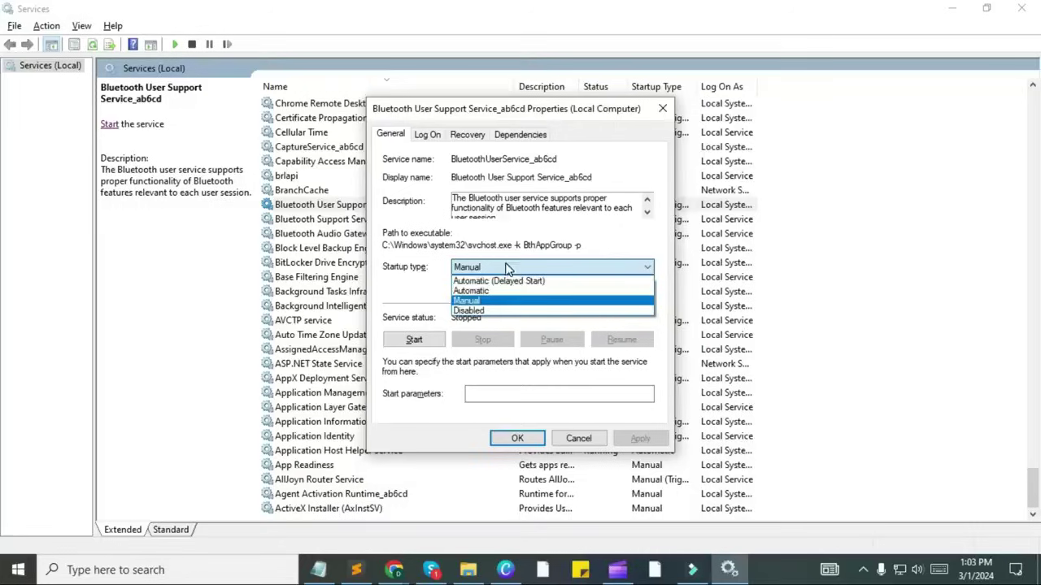
pyautogui.click(484, 293)
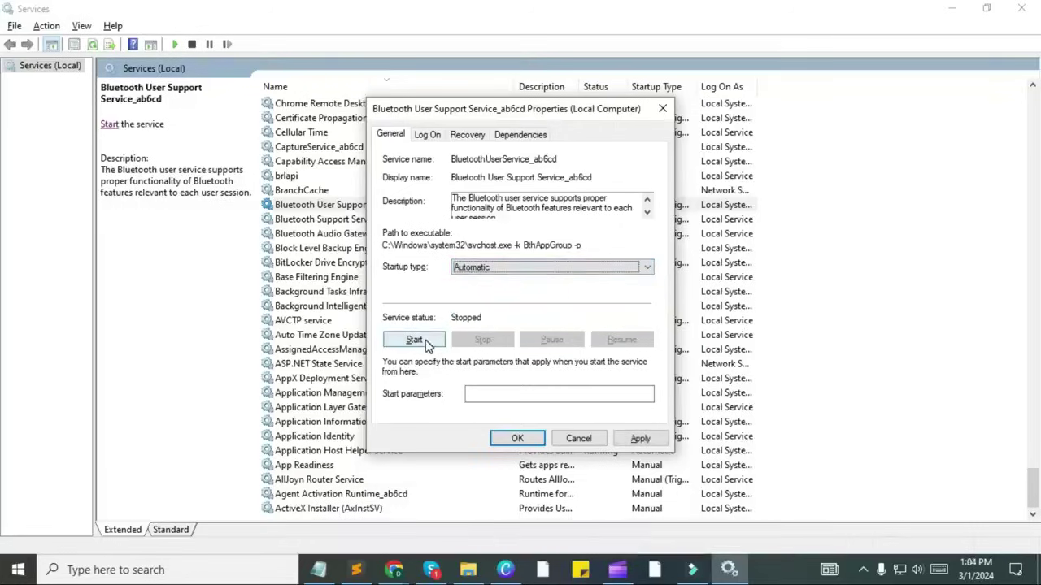
pyautogui.click(427, 344)
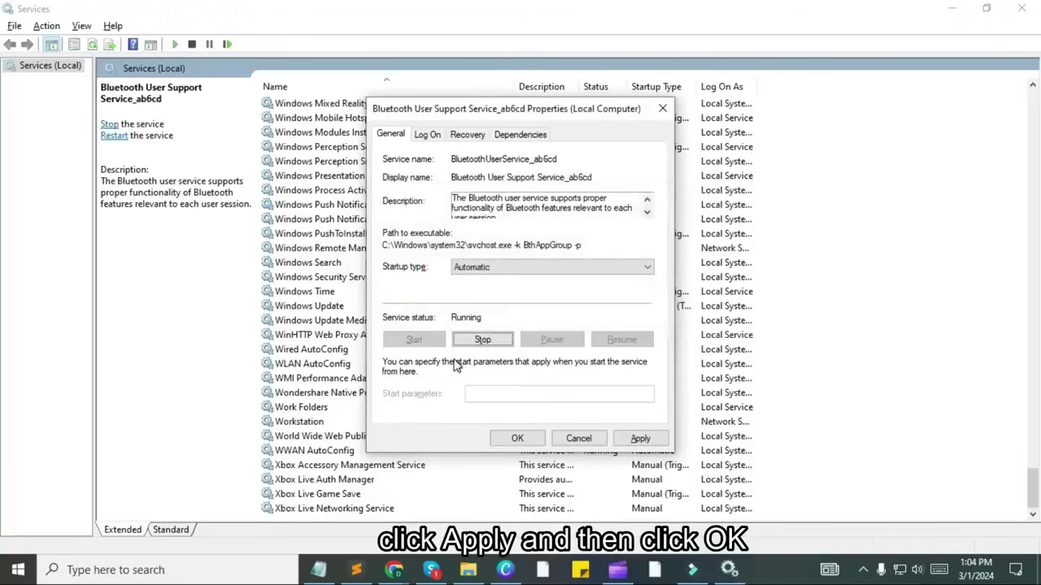
# Save the Bluetooth user service's Automatic startup setting and close its properties
pyautogui.click(640, 439)
pyautogui.click(517, 438)
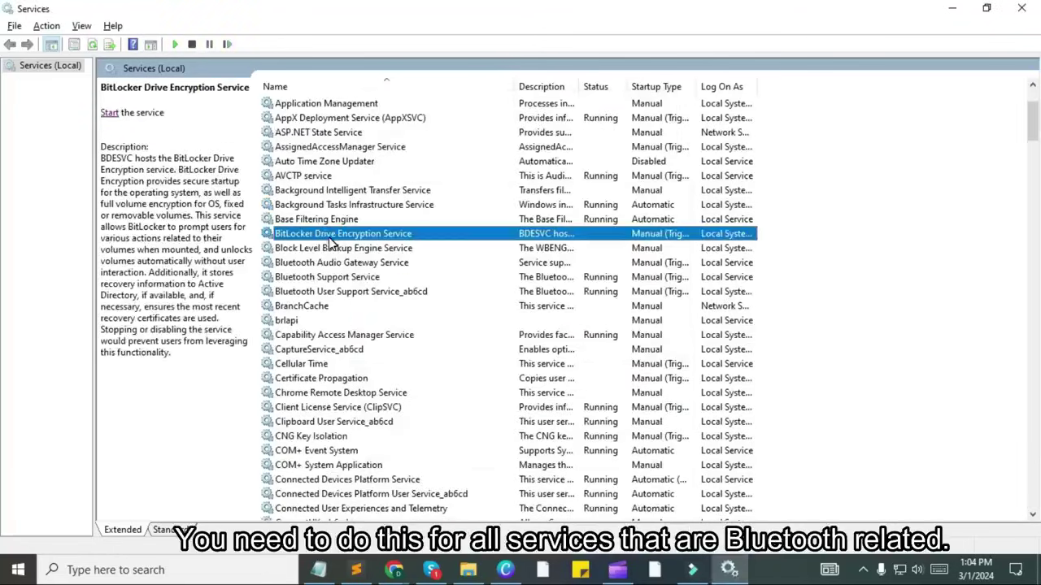
pyautogui.click(332, 248)
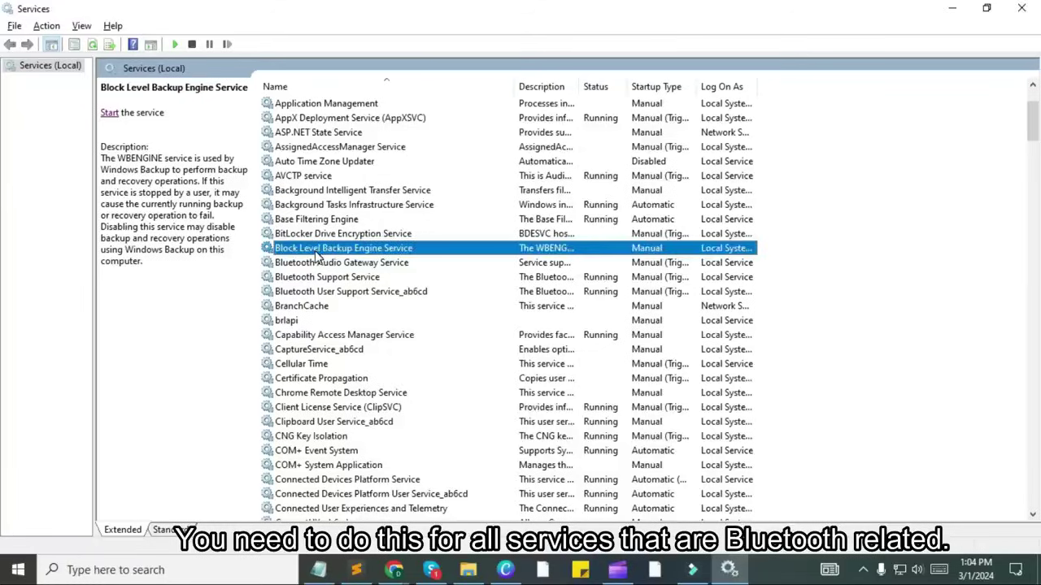
# Set Block Level Backup Engine Service to Automatic startup, start it, and save
pyautogui.doubleClick(316, 255)
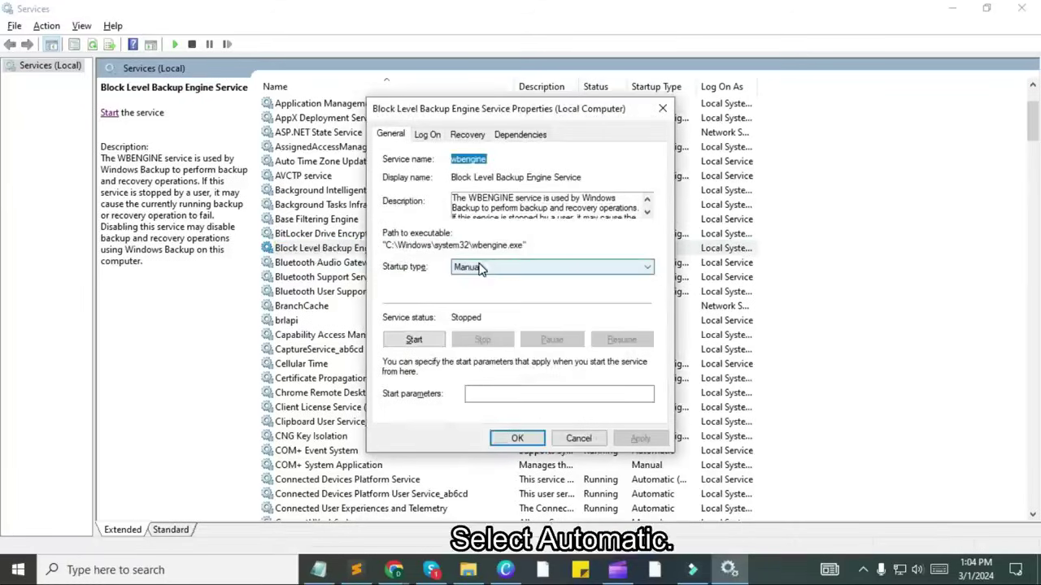
pyautogui.click(478, 267)
pyautogui.click(476, 291)
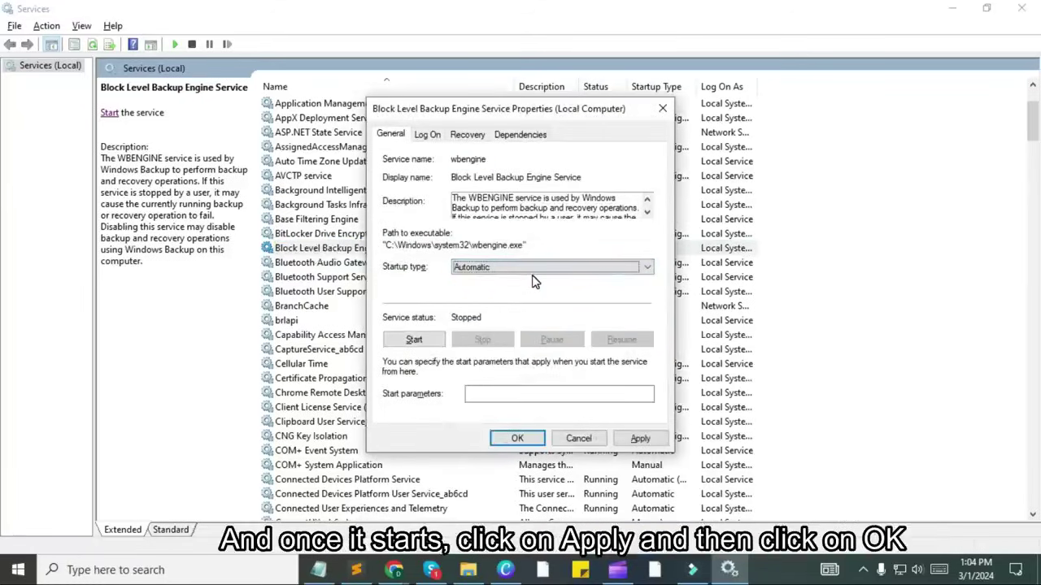
pyautogui.click(415, 339)
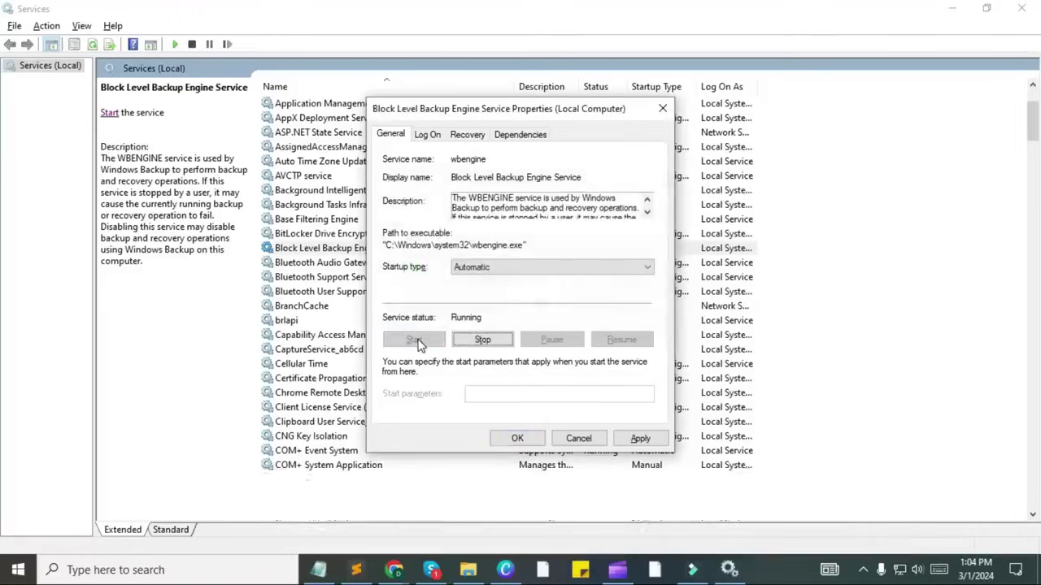
pyautogui.click(639, 439)
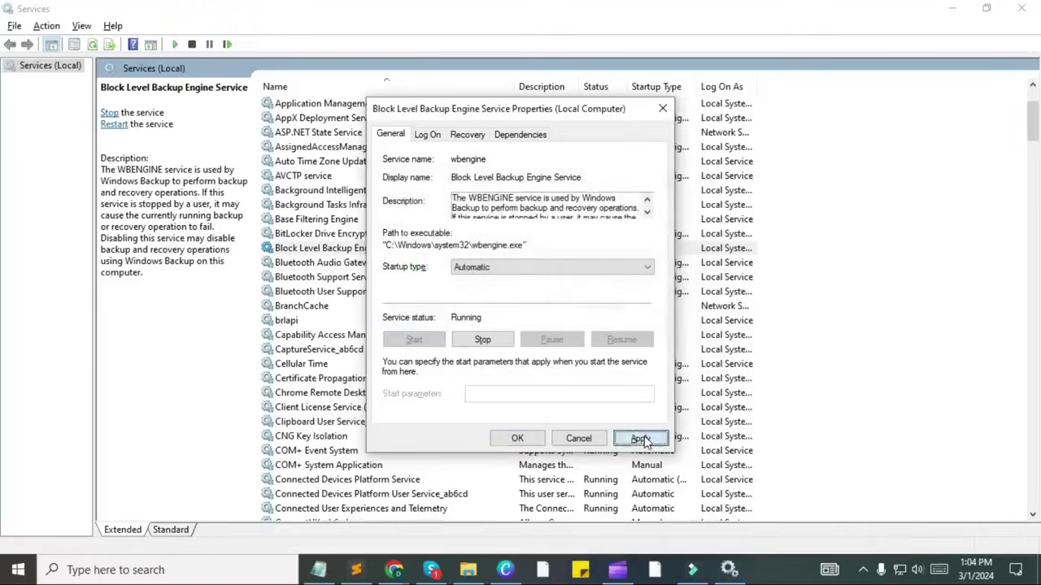
pyautogui.click(514, 439)
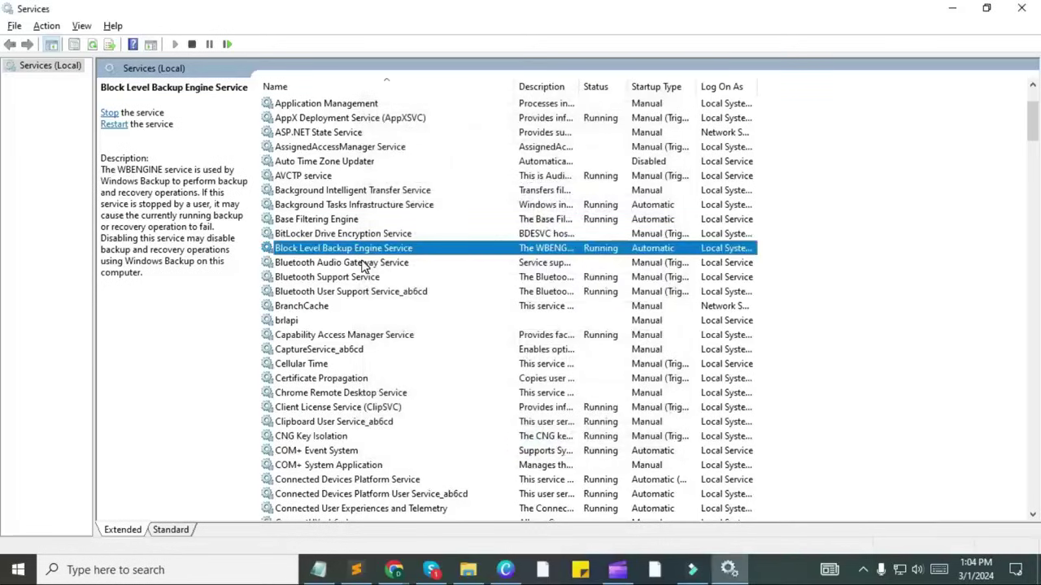
# Give Bluetooth Audio Gateway Service an Automatic startup type and save the change
pyautogui.click(330, 265)
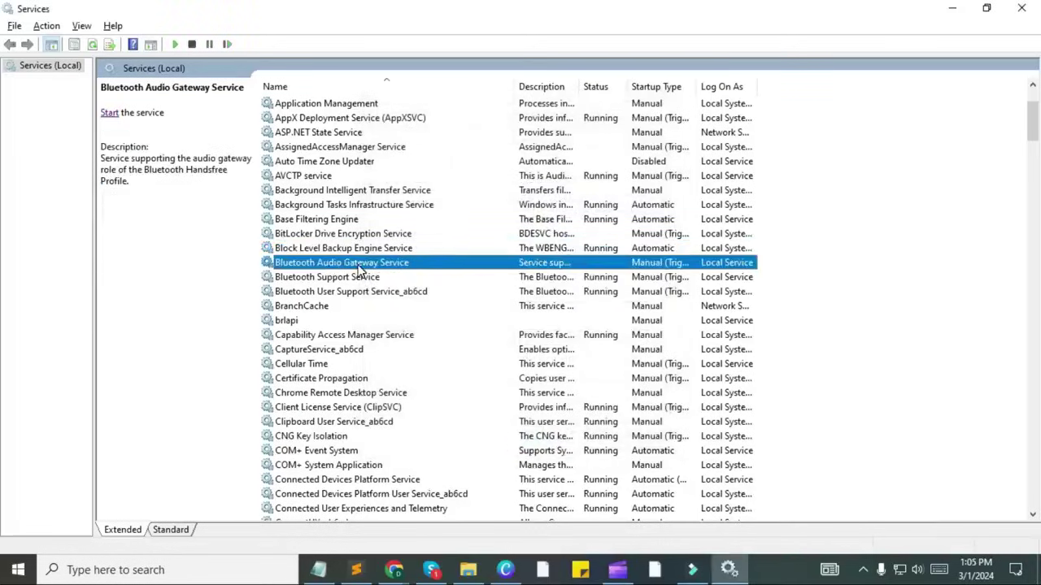
pyautogui.doubleClick(359, 270)
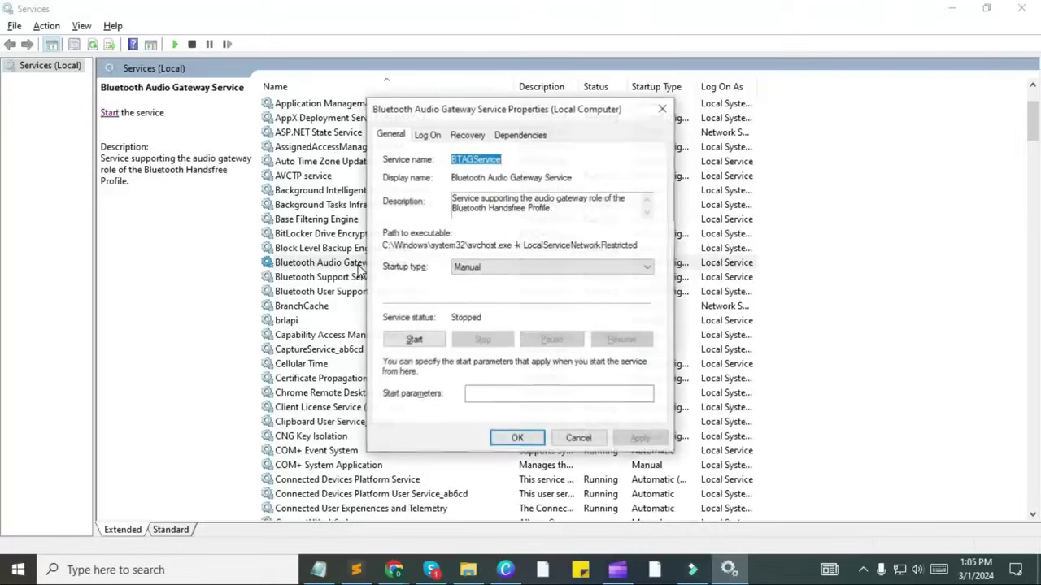
pyautogui.click(466, 271)
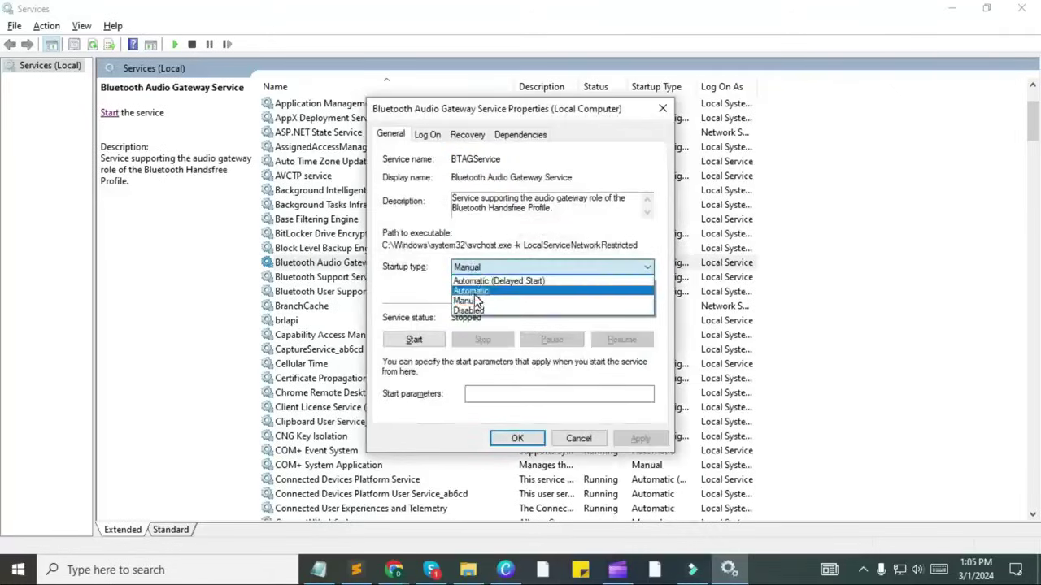
pyautogui.click(467, 291)
pyautogui.click(632, 439)
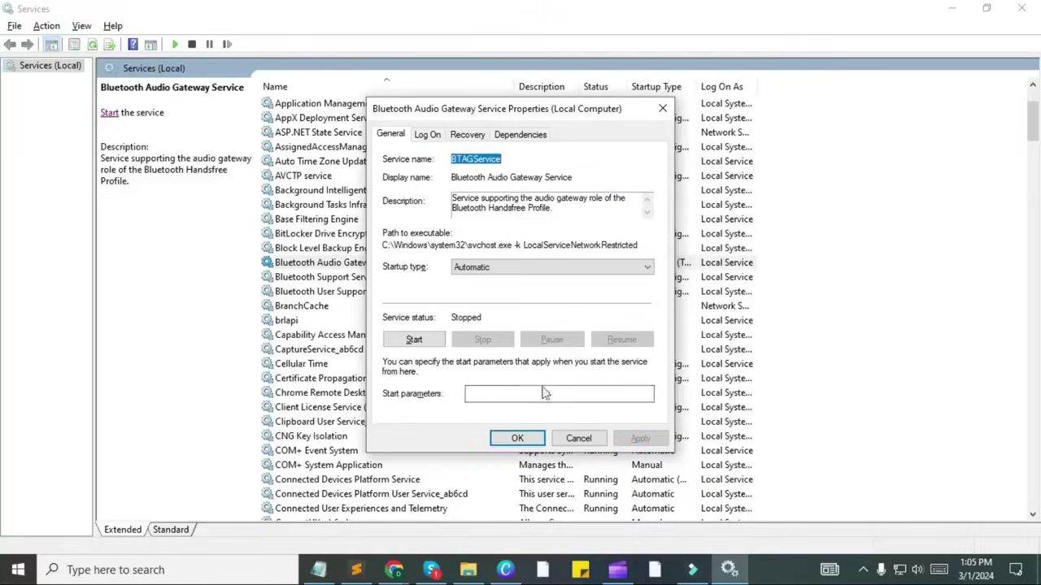
pyautogui.click(517, 439)
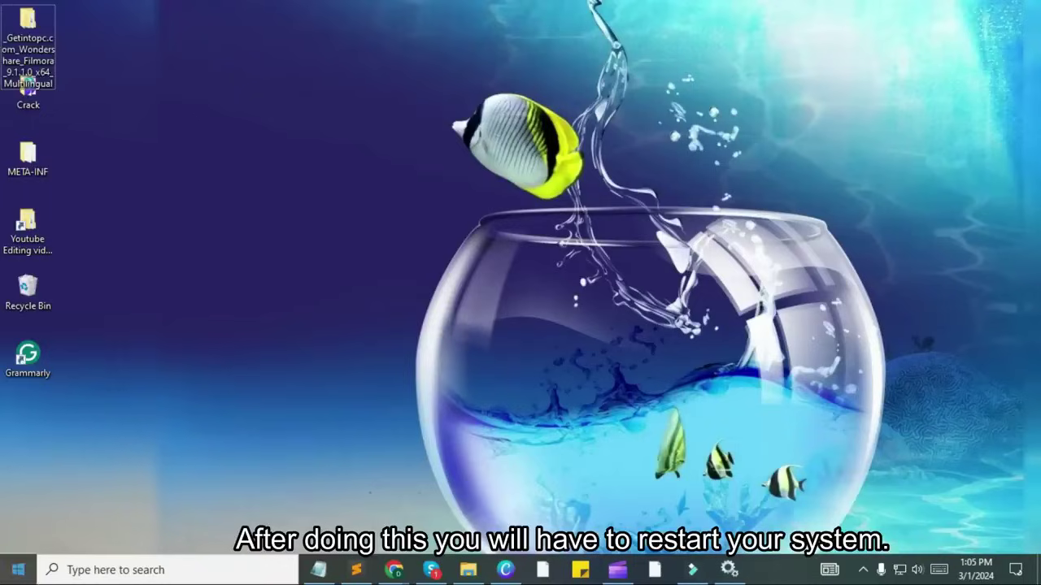
pyautogui.click(20, 565)
pyautogui.click(19, 537)
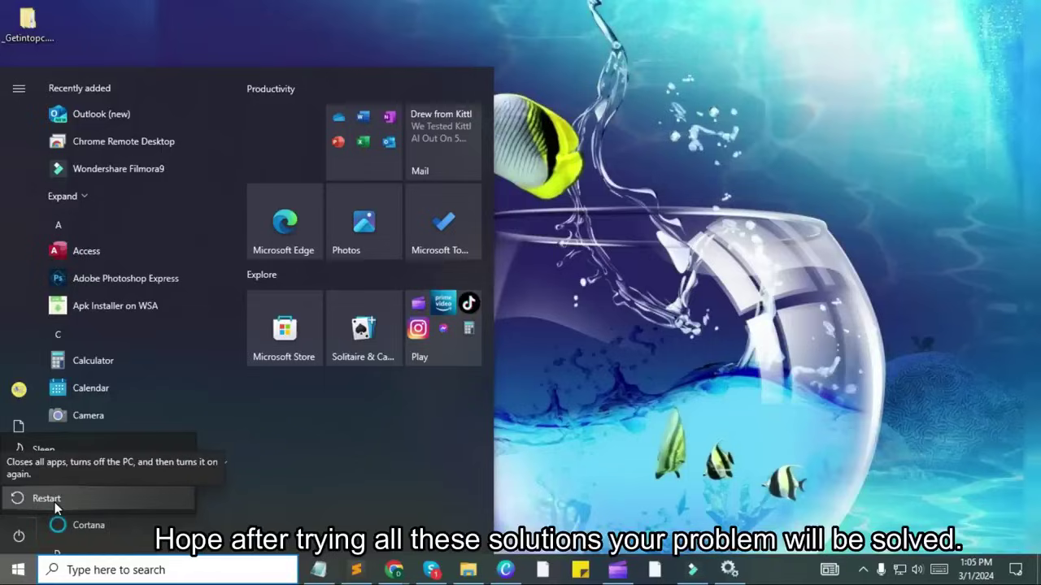
pyautogui.click(618, 381)
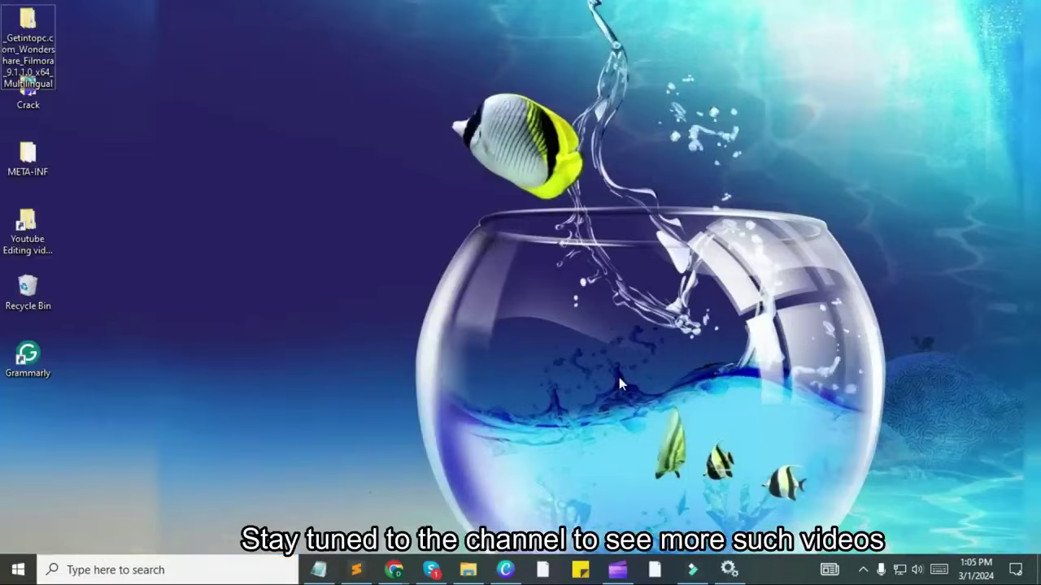